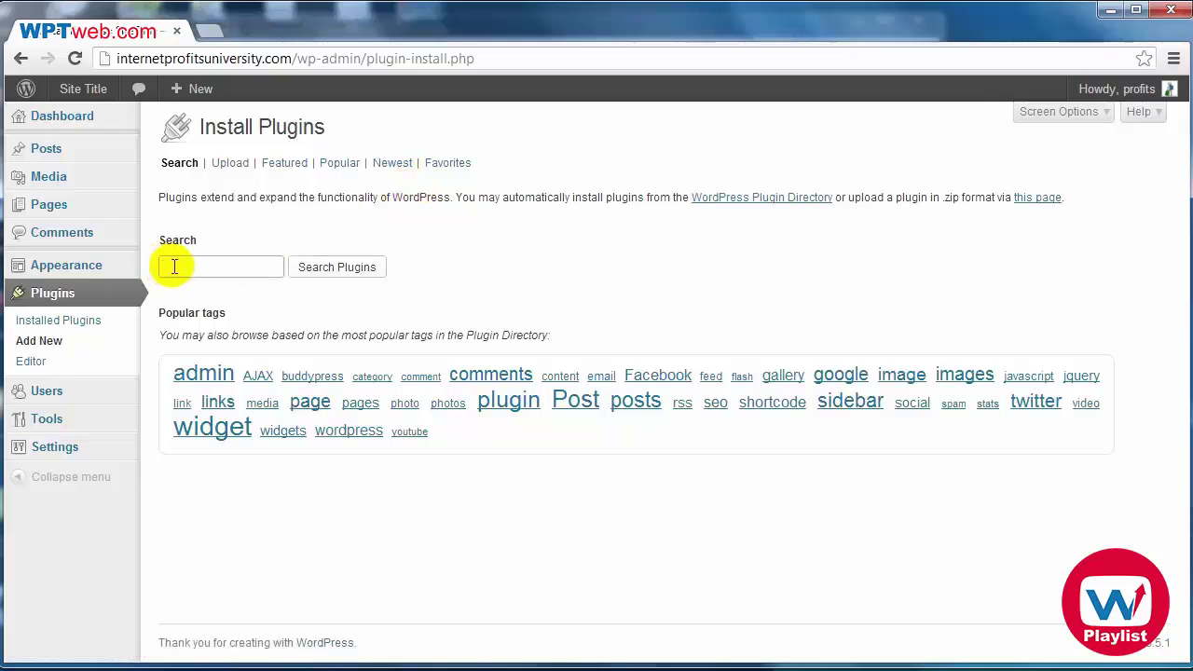
Search the plugin directory for "all in one seo pack"
{"action": "type", "text": "all"}
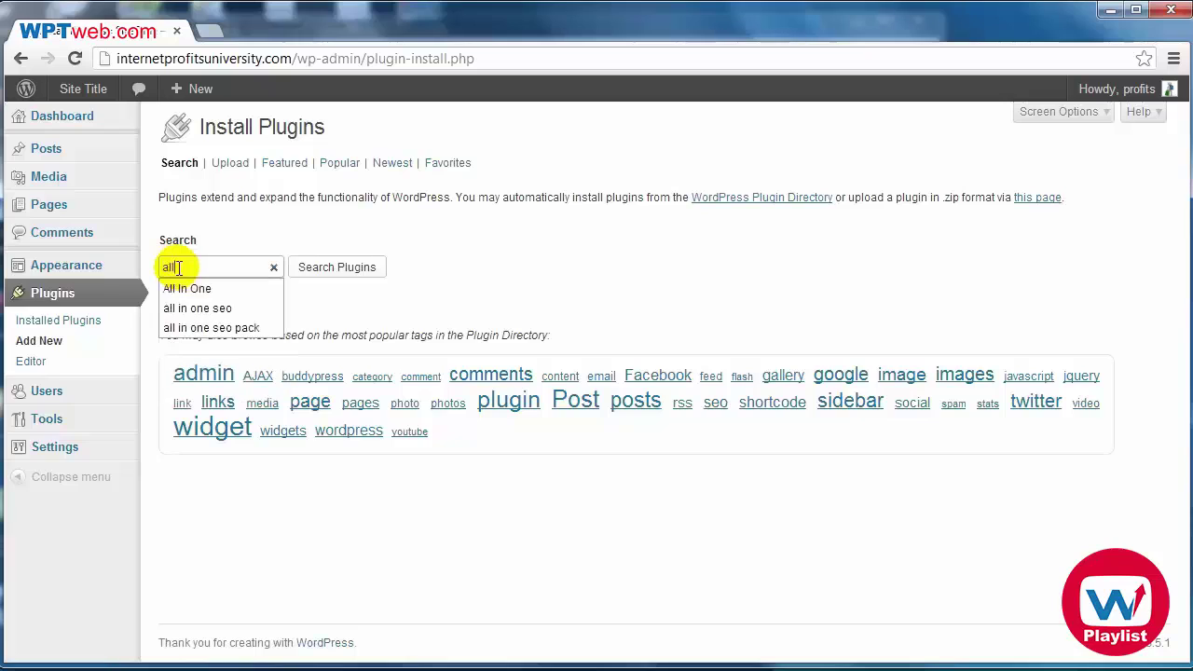
{"action": "type", "text": " in one seo pack"}
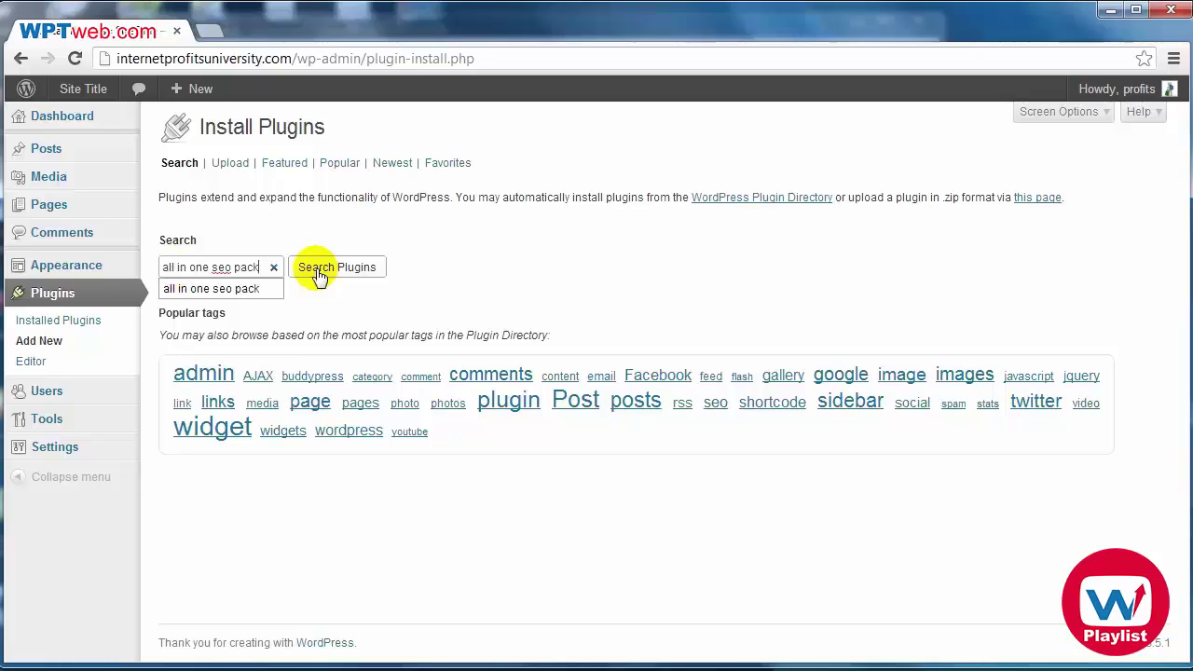
{"action": "left_click", "coordinate": [317, 268]}
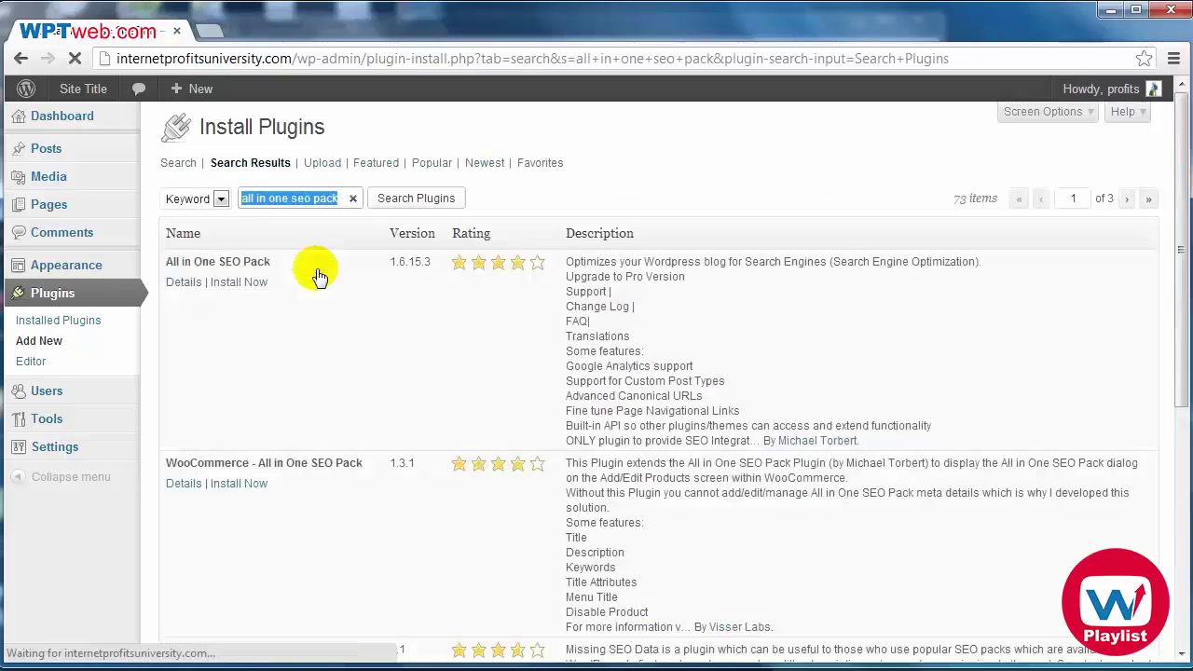
Install the All in One SEO Pack plugin using the prefilled FTP connection details, and activate it
{"action": "left_click_drag", "start_coordinate": [276, 261], "coordinate": [171, 256]}
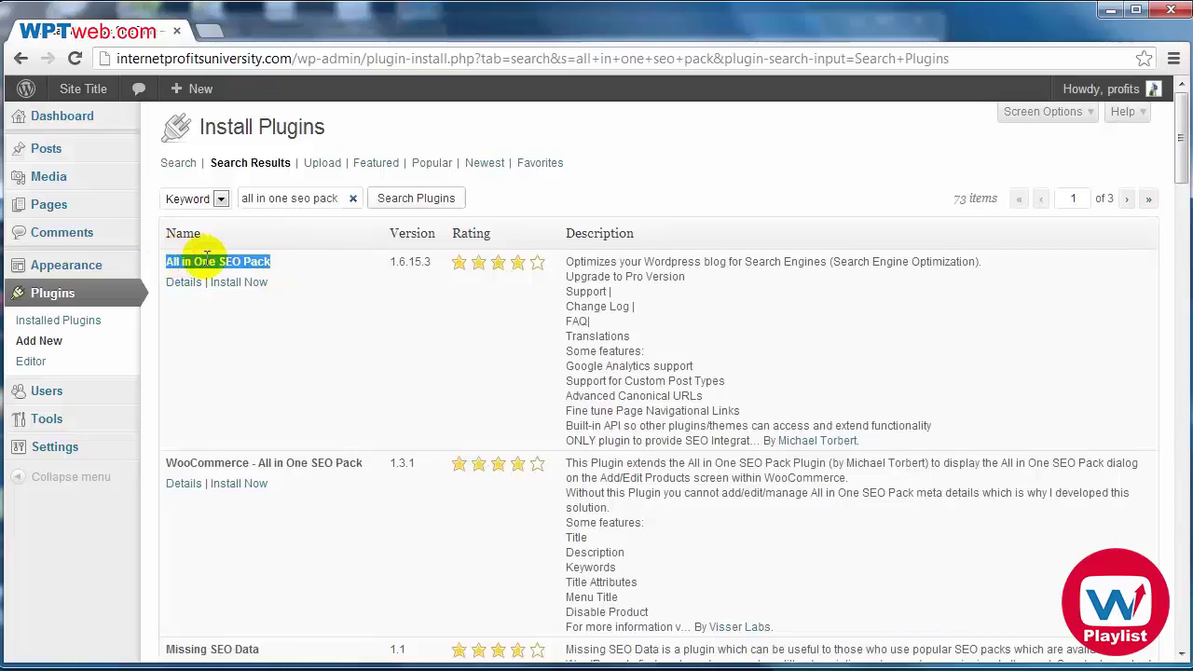
{"action": "left_click", "coordinate": [287, 313]}
{"action": "left_click", "coordinate": [254, 285]}
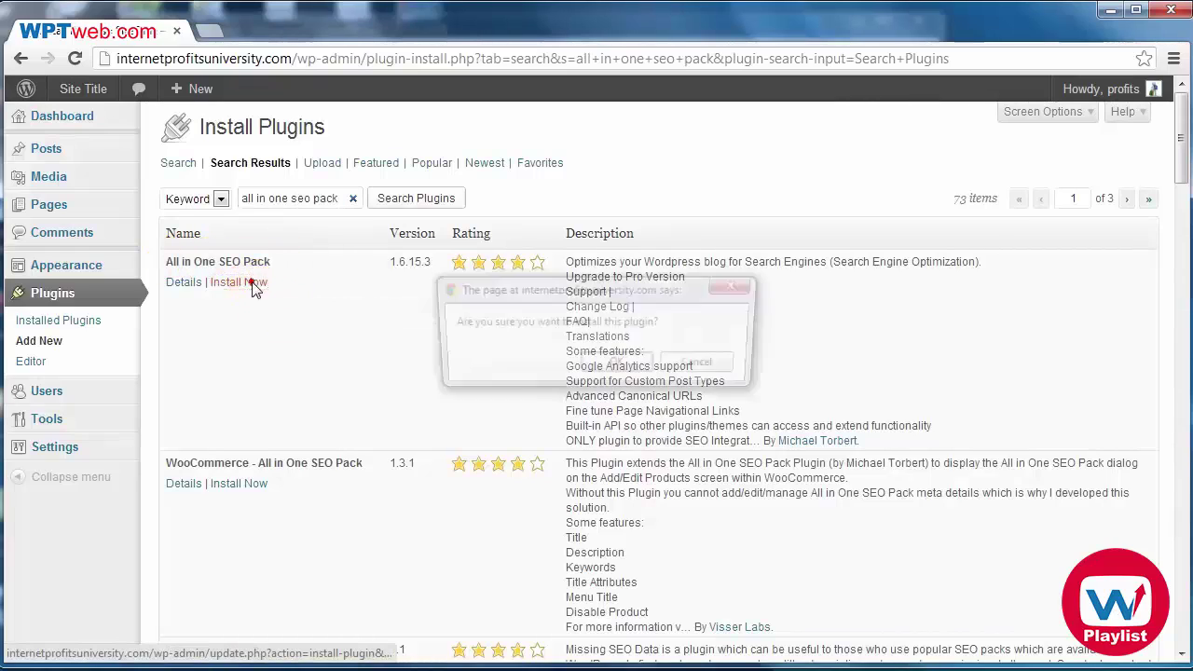
{"action": "left_click", "coordinate": [618, 364]}
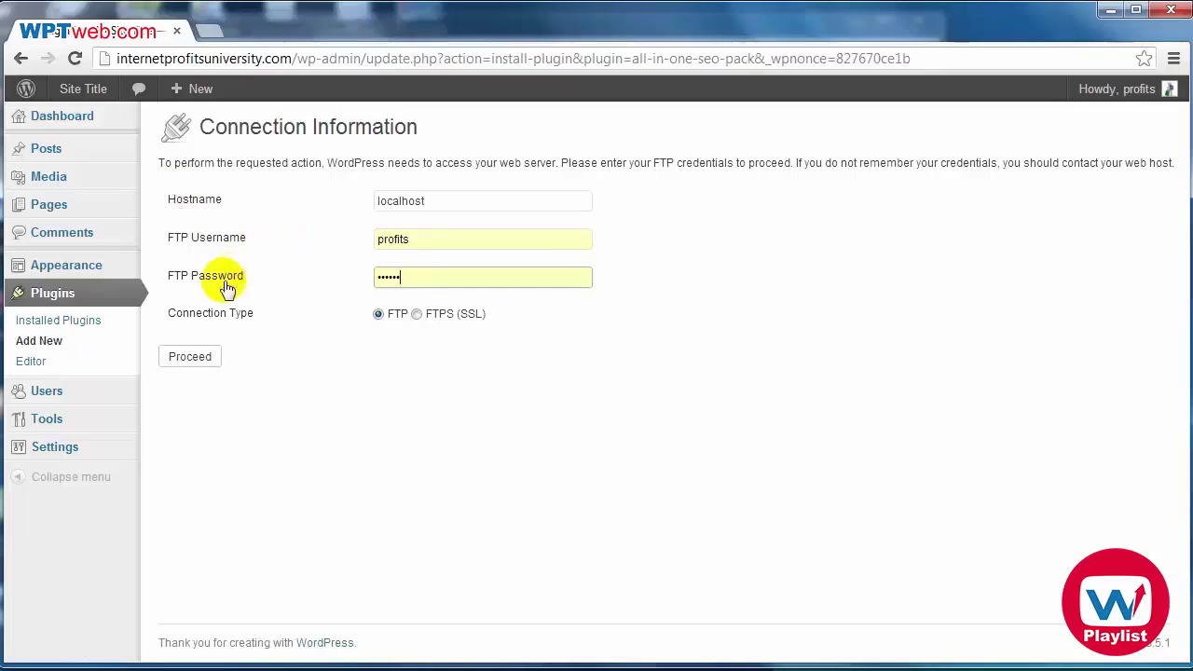
{"action": "left_click", "coordinate": [204, 363]}
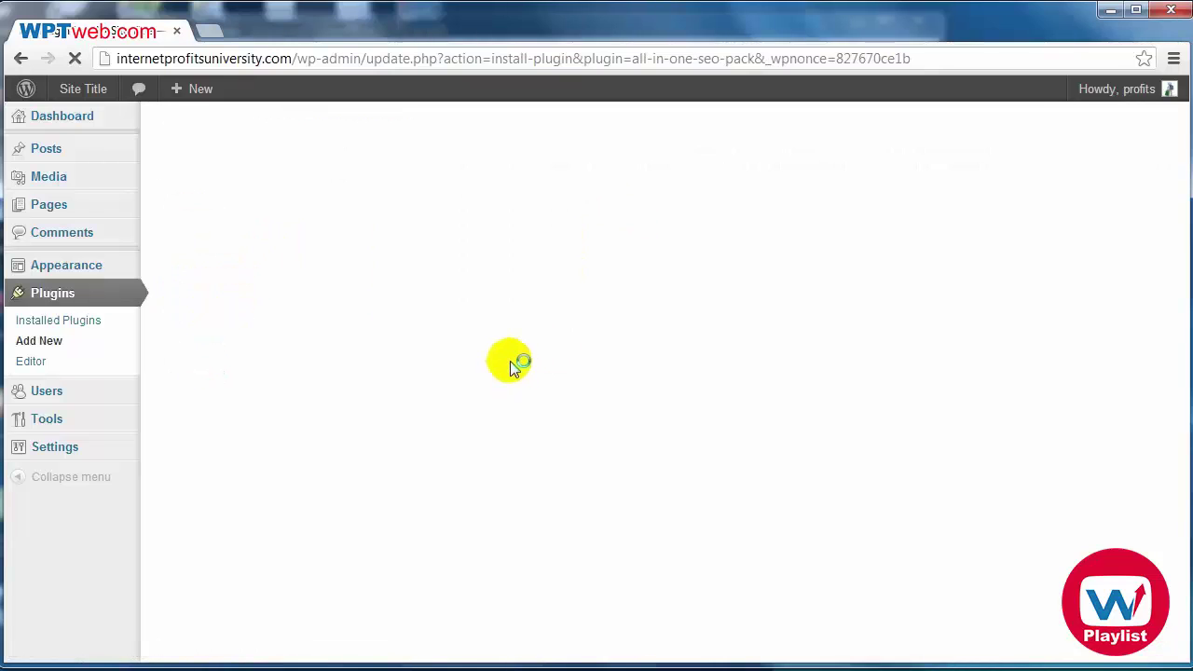
{"action": "left_click", "coordinate": [209, 268]}
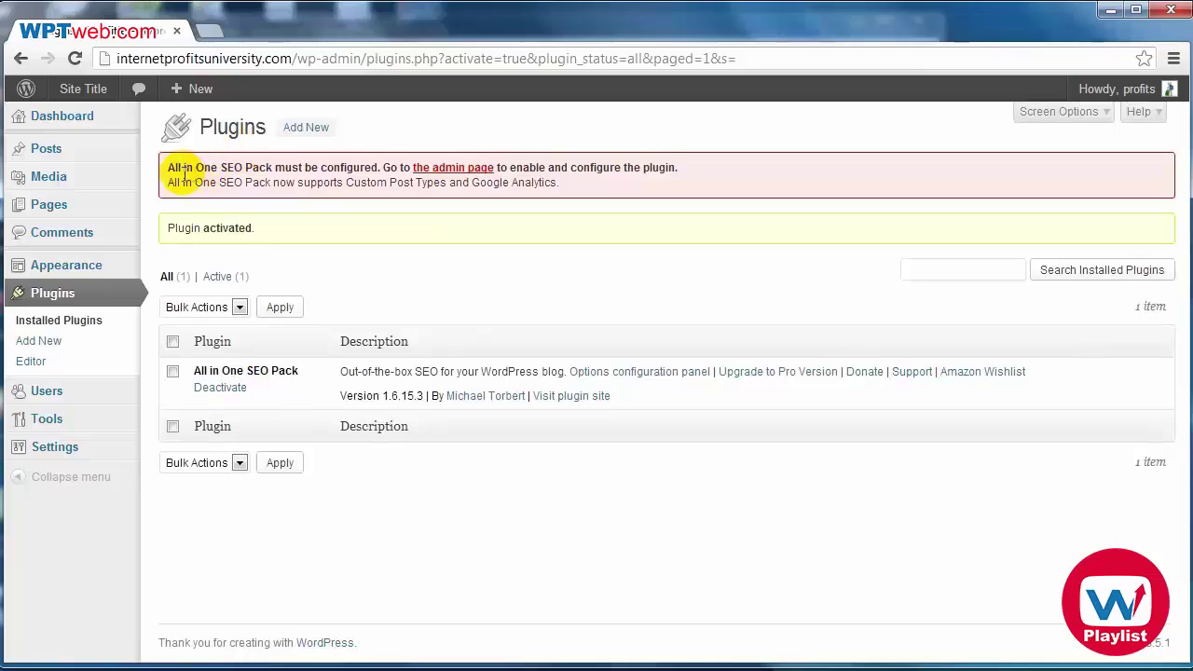
Open the All in One SEO Pack admin page from the notice about configuring the plugin
{"action": "left_click_drag", "start_coordinate": [192, 167], "coordinate": [302, 167]}
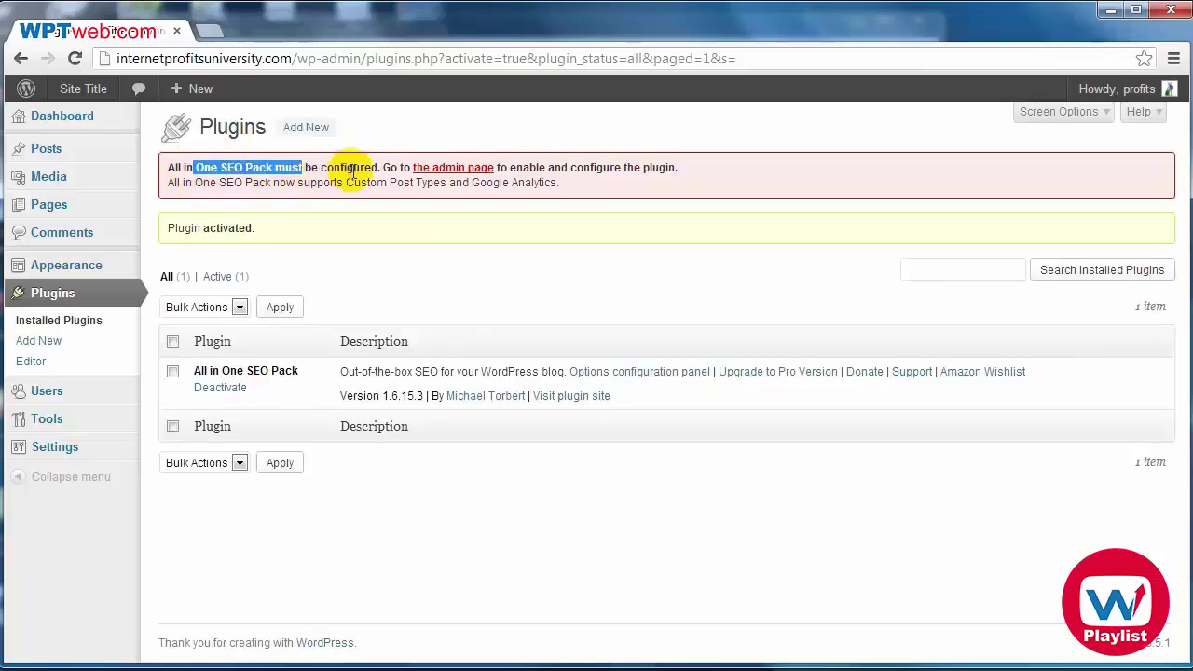
{"action": "left_click", "coordinate": [532, 168]}
{"action": "left_click", "coordinate": [457, 177]}
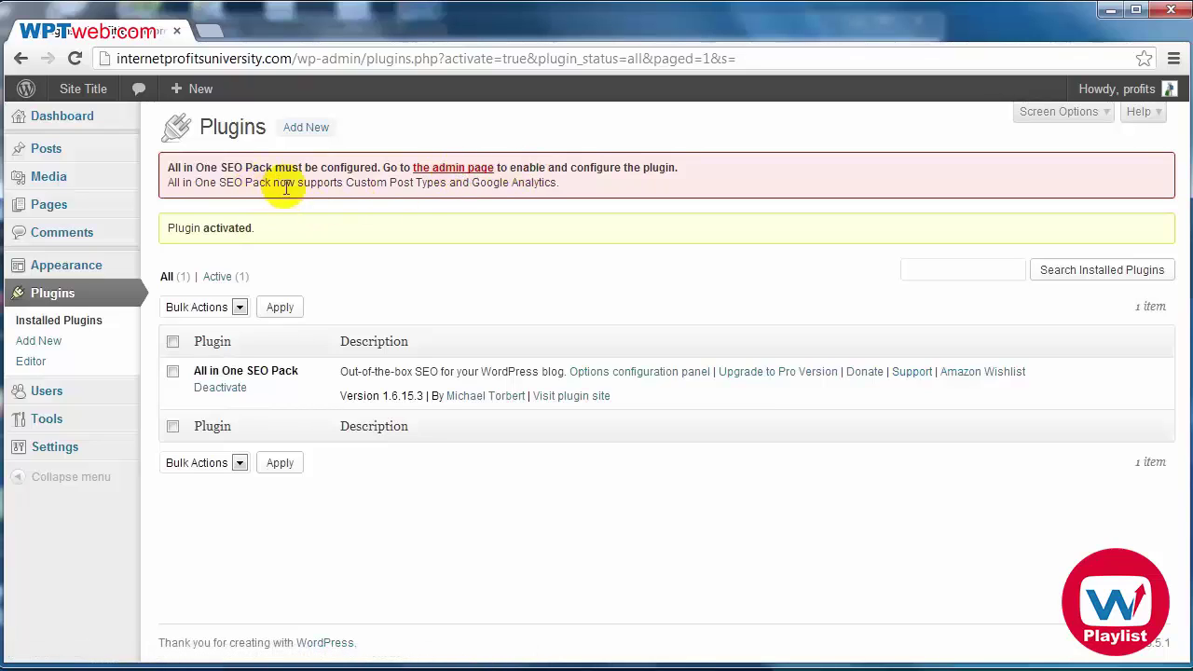
{"action": "left_click", "coordinate": [472, 172]}
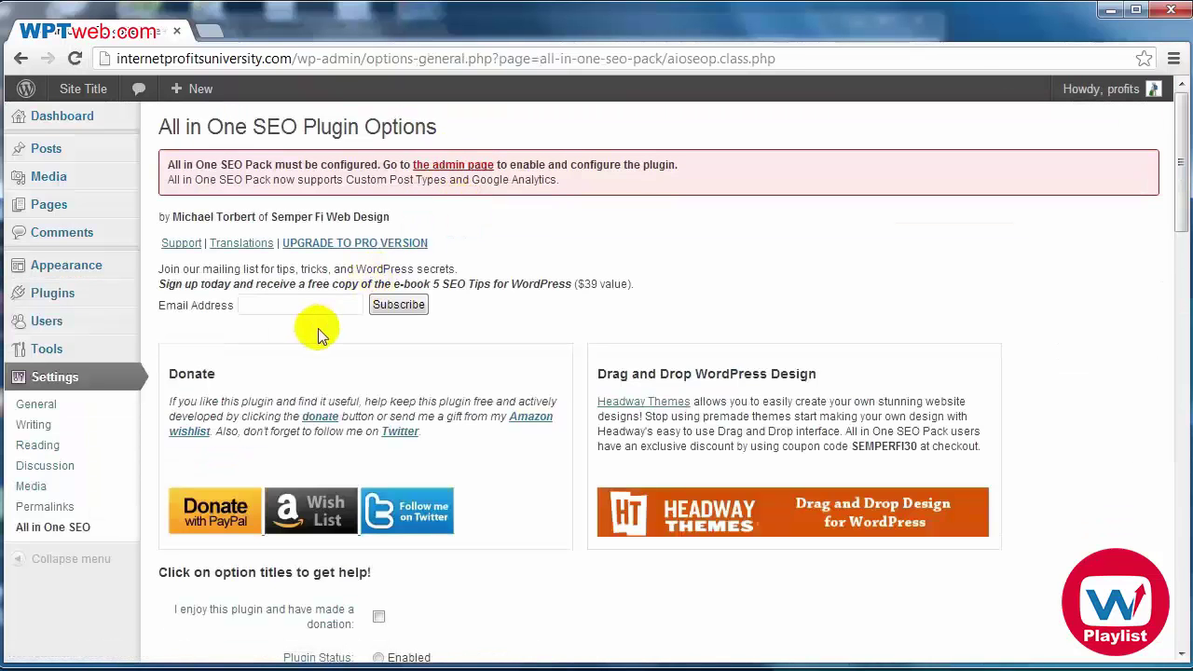
Look through the All in One SEO plugin options, especially the Home Title, Home Description and Home Keywords fields
{"action": "scroll", "coordinate": [318, 328], "scroll_direction": "down", "scroll_amount": 1}
{"action": "scroll", "coordinate": [318, 328], "scroll_direction": "up", "scroll_amount": 1}
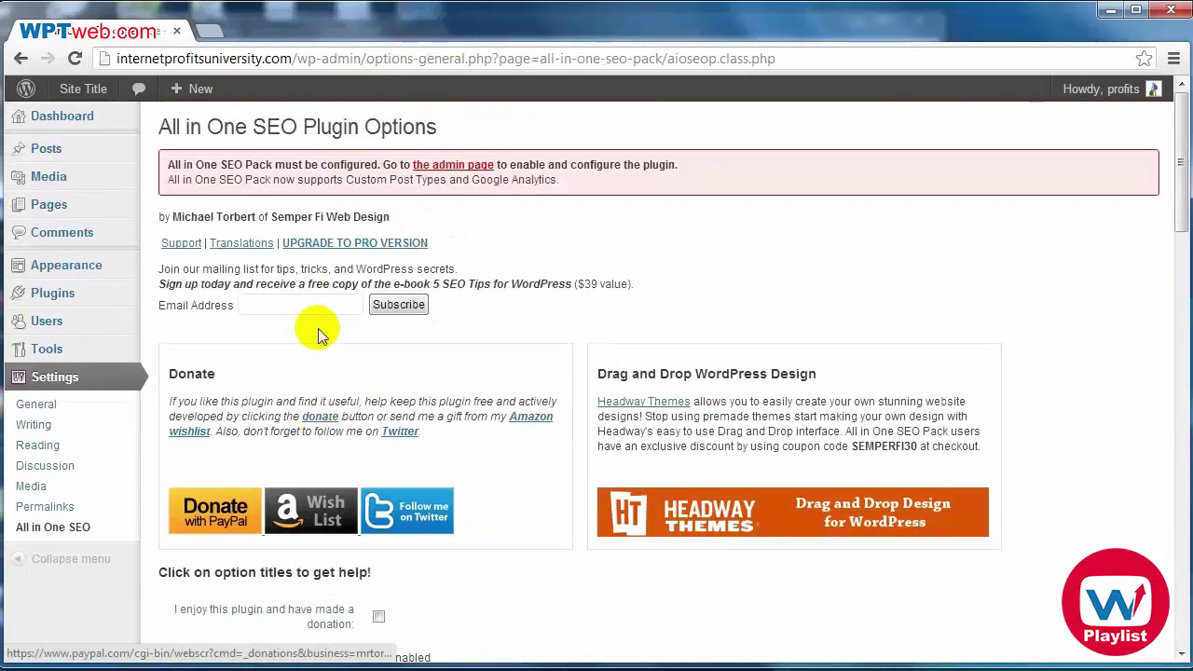
{"action": "scroll", "coordinate": [511, 336], "scroll_direction": "down", "scroll_amount": 3}
{"action": "scroll", "coordinate": [234, 346], "scroll_direction": "down", "scroll_amount": 3}
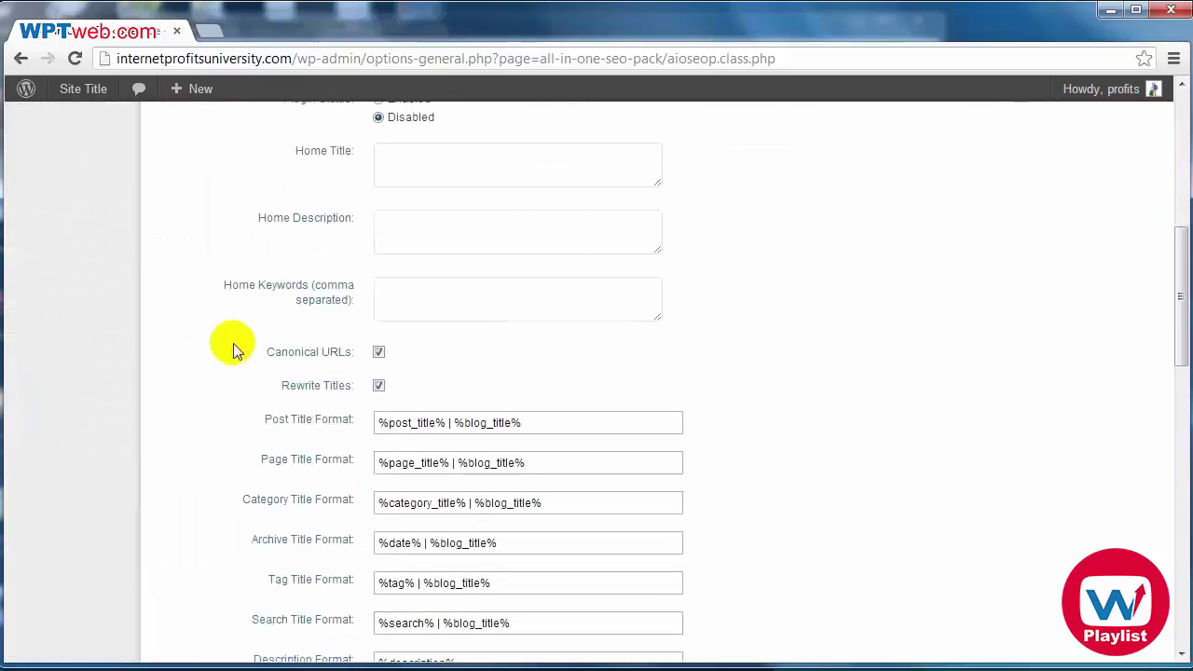
{"action": "scroll", "coordinate": [205, 347], "scroll_direction": "down", "scroll_amount": 8}
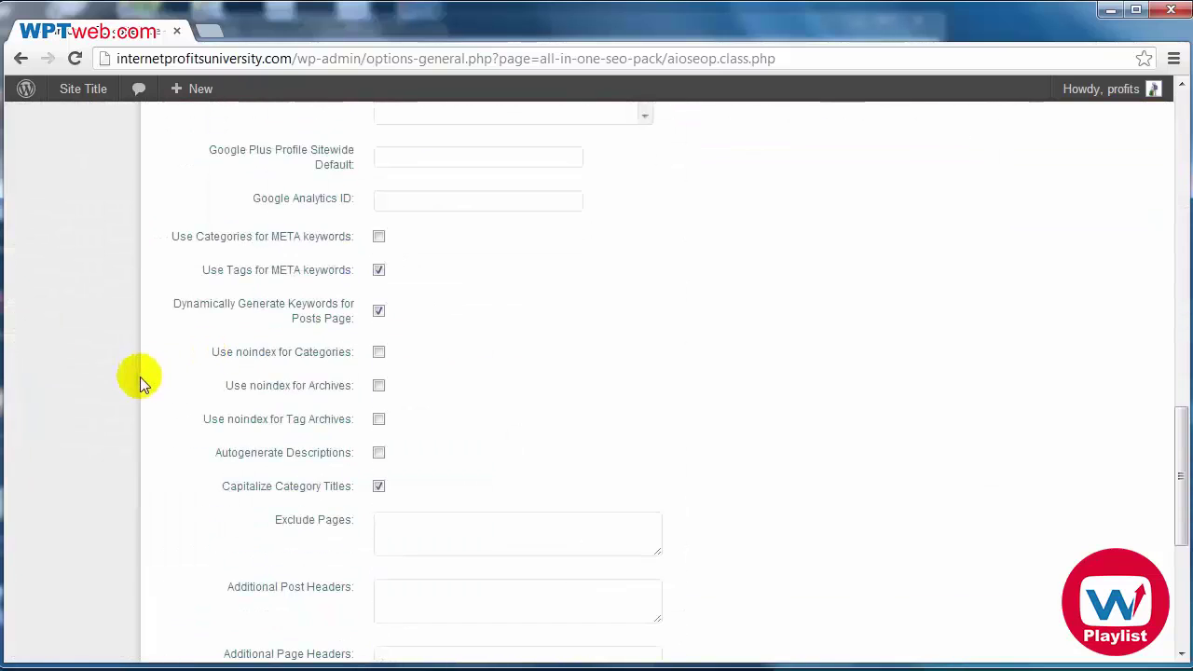
{"action": "scroll", "coordinate": [158, 372], "scroll_direction": "up", "scroll_amount": 10}
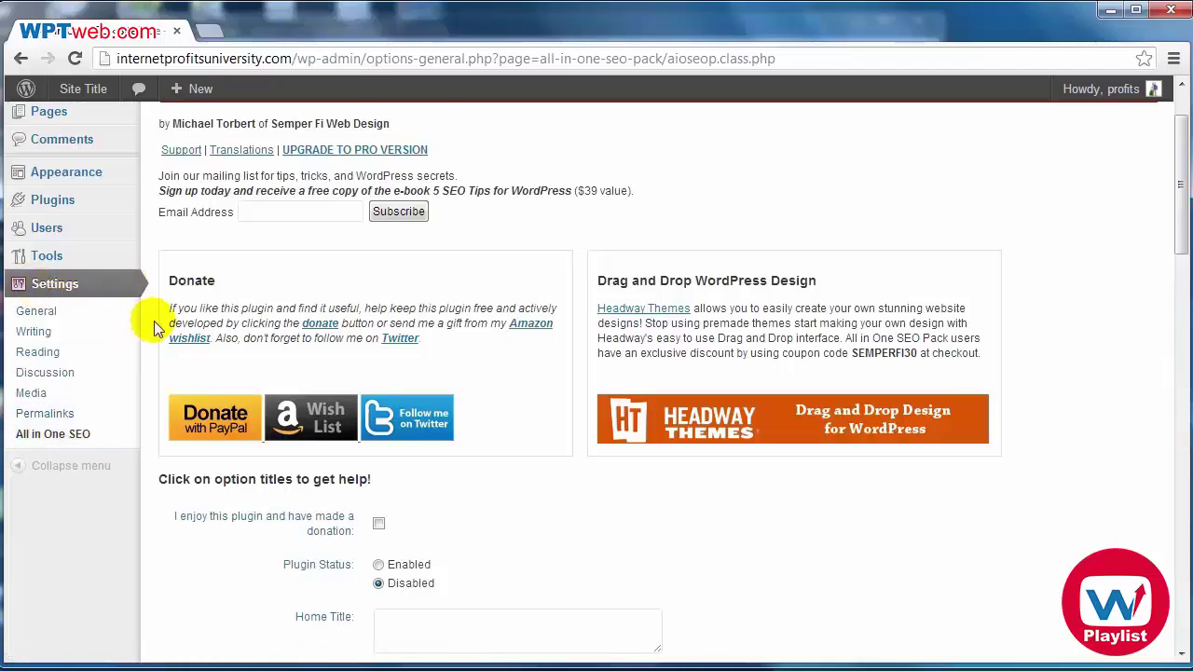
{"action": "scroll", "coordinate": [154, 321], "scroll_direction": "down", "scroll_amount": 4}
{"action": "left_click", "coordinate": [386, 264]}
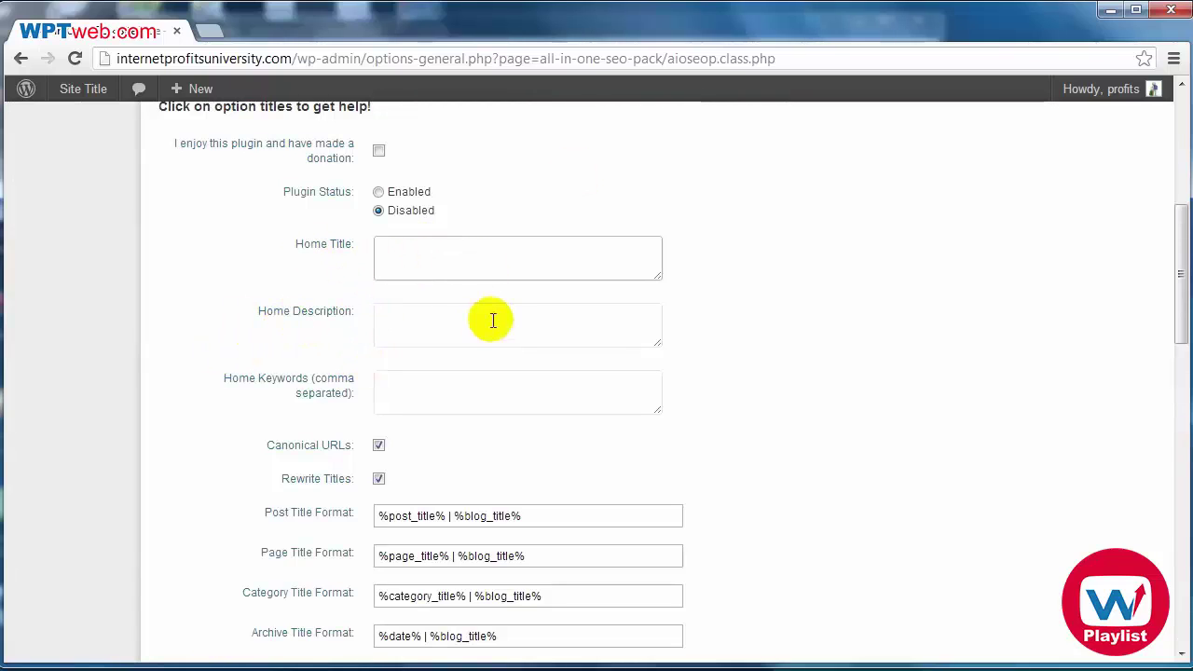
{"action": "left_click", "coordinate": [502, 384]}
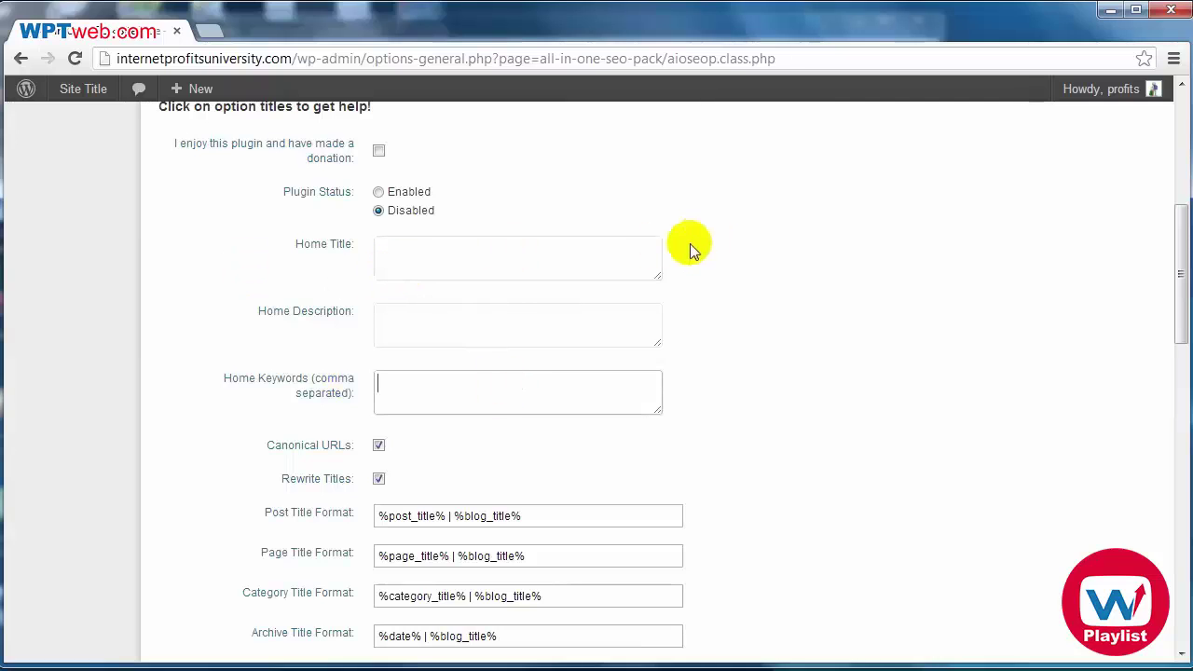
{"action": "left_click_drag", "start_coordinate": [659, 276], "coordinate": [664, 278]}
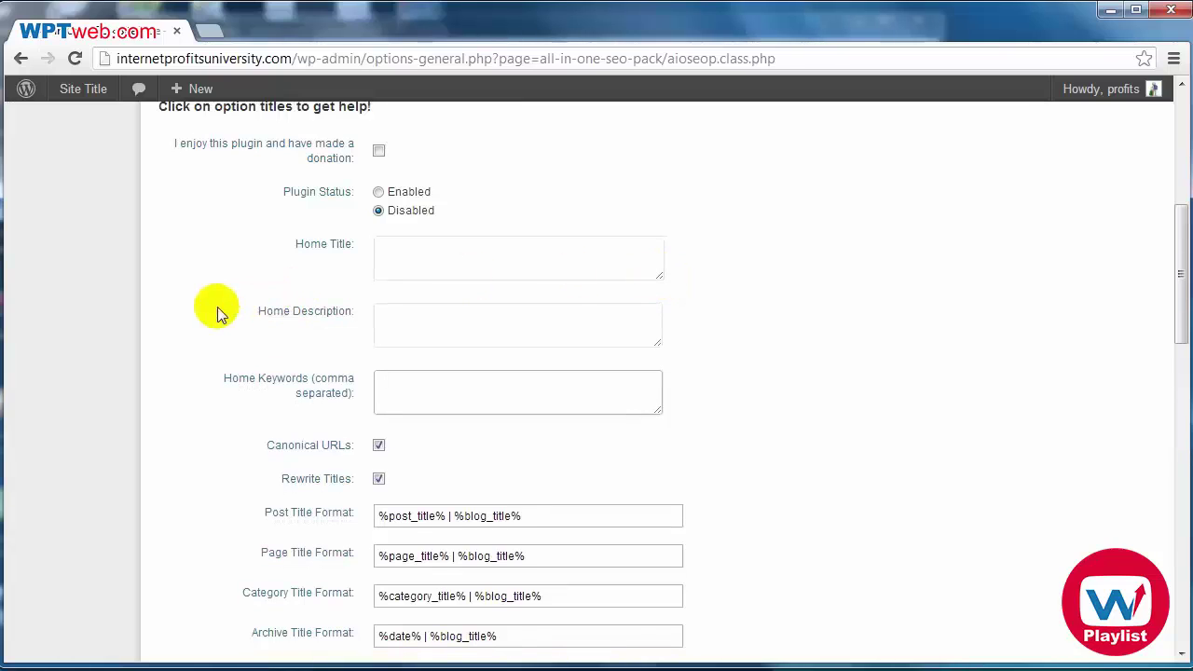
{"action": "left_click", "coordinate": [421, 258]}
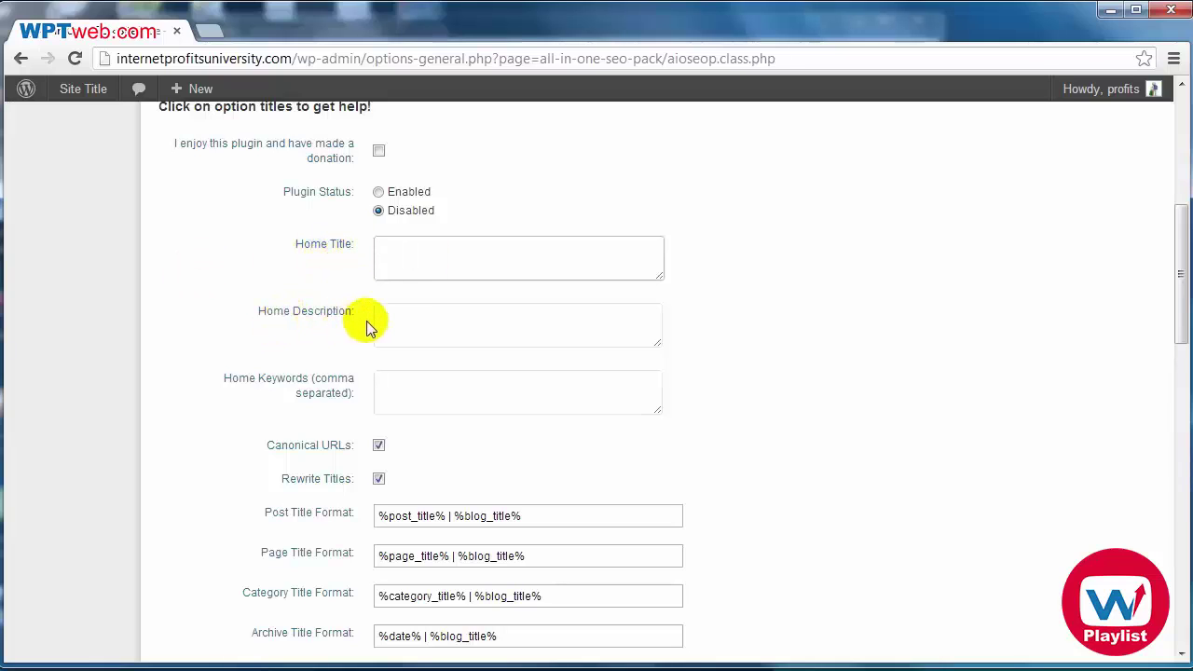
{"action": "left_click", "coordinate": [398, 321]}
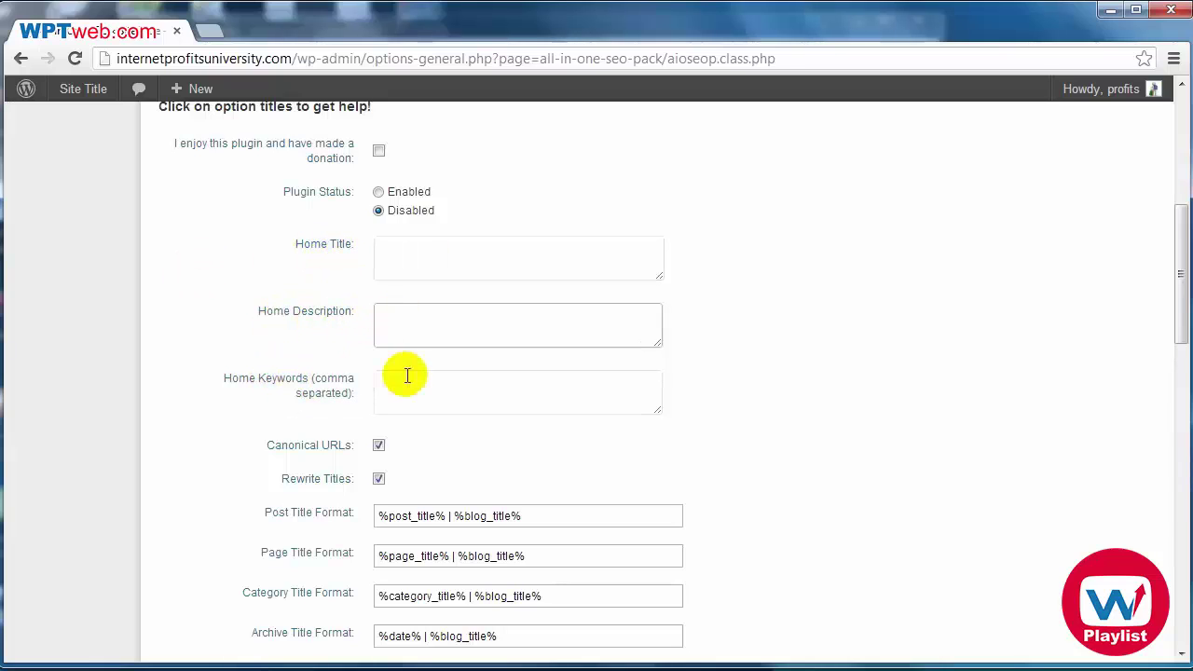
{"action": "left_click", "coordinate": [445, 383]}
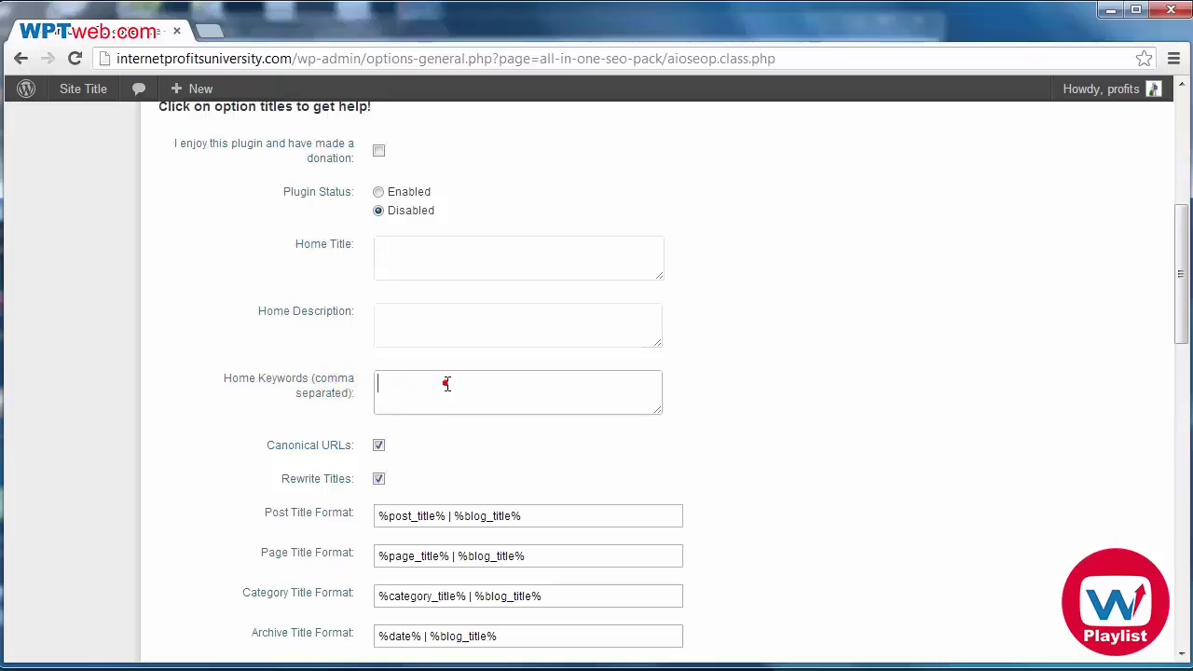
Set the Home Title to "German Shepherd Grooming Tips and Advice"
{"action": "left_click", "coordinate": [497, 253]}
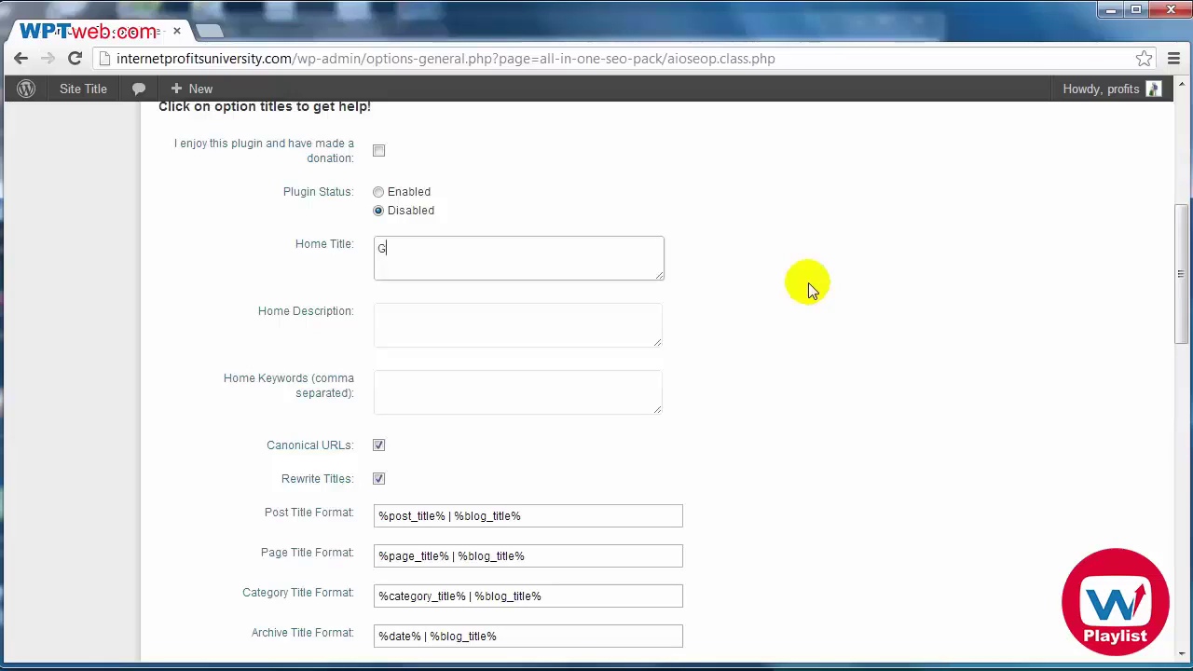
{"action": "type", "text": "n Shepherd Grooming Tips and Advice"}
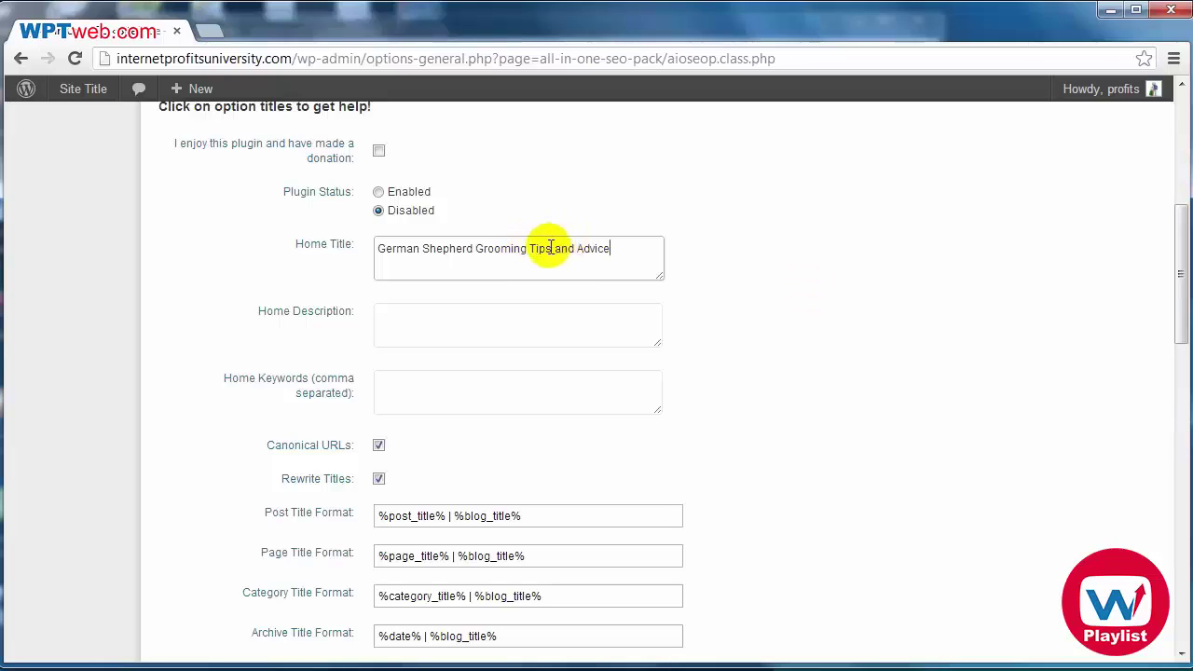
{"action": "left_click_drag", "start_coordinate": [551, 247], "coordinate": [357, 240]}
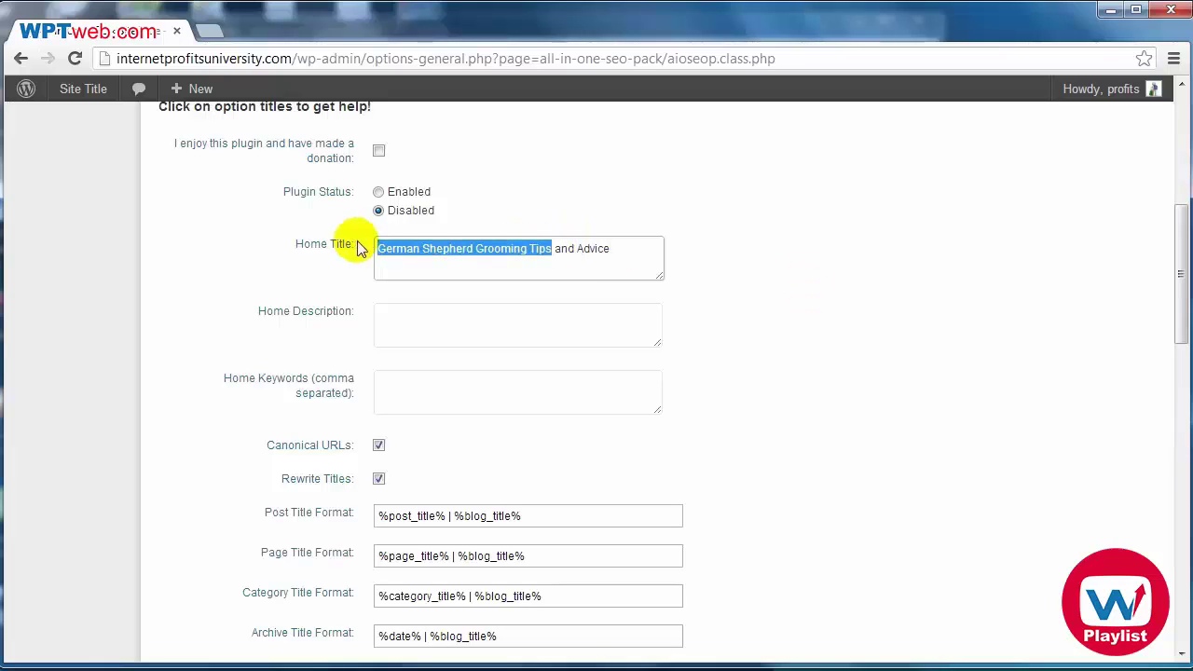
{"action": "left_click", "coordinate": [655, 250]}
Copy the whole Home Title text into the Home Description field
{"action": "key", "text": "ctrl+a"}
{"action": "key", "text": "ctrl+c"}
{"action": "left_click", "coordinate": [497, 329]}
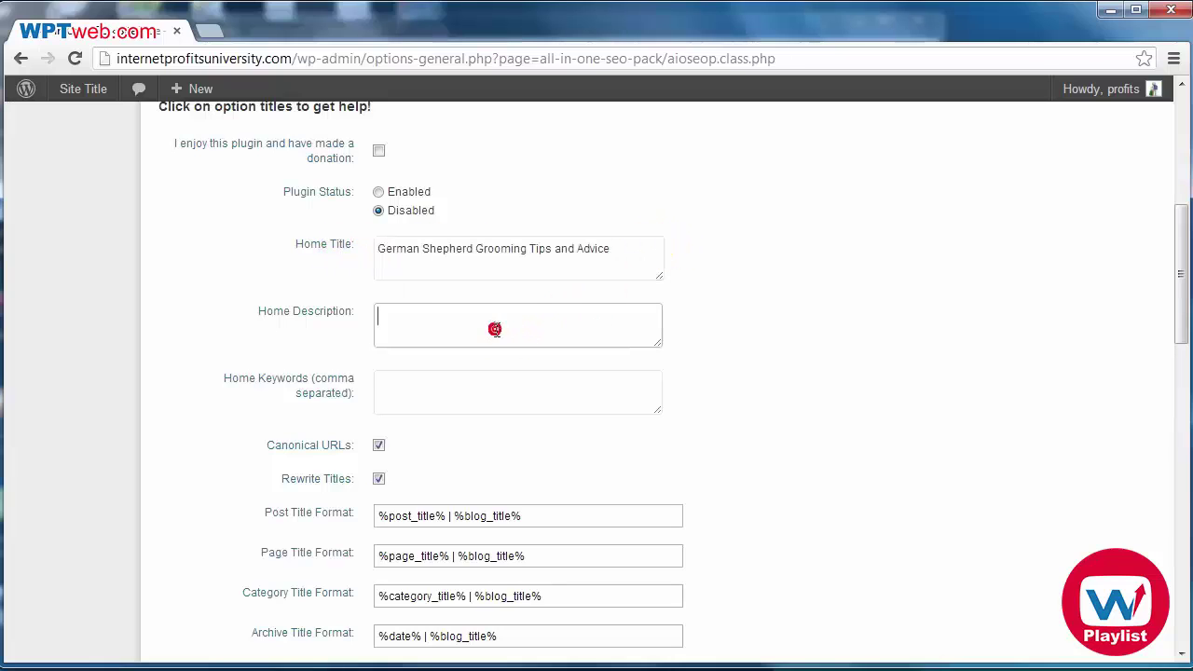
{"action": "key", "text": "ctrl+v"}
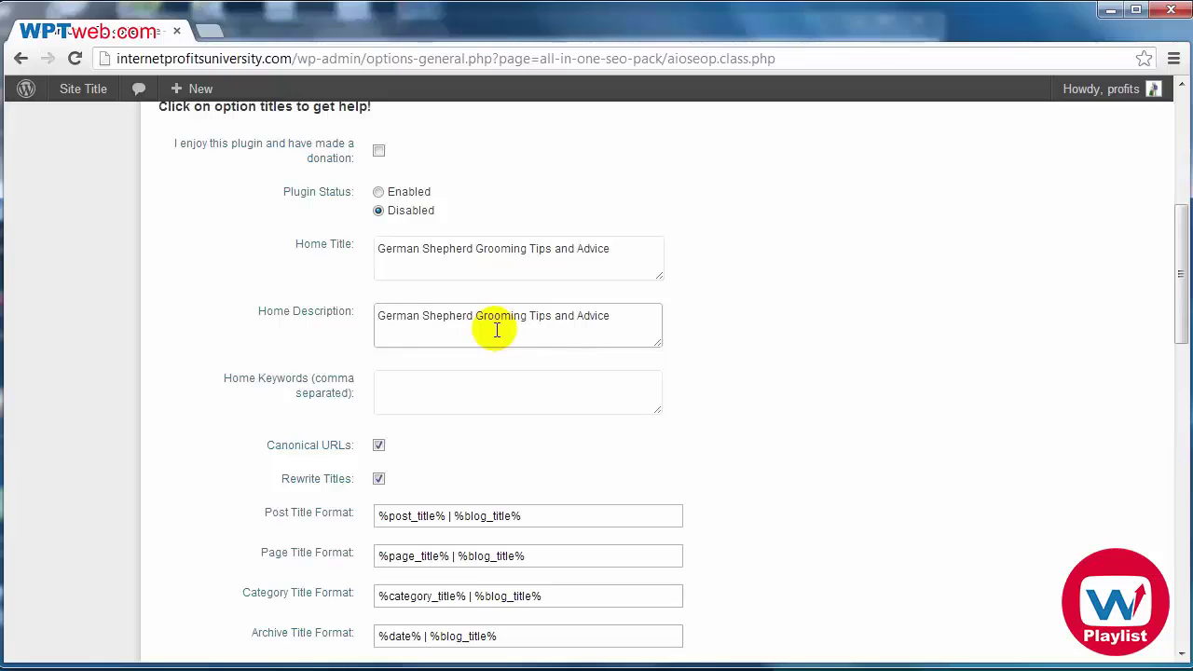
Insert "This Site is All About Helping You Learn How to" at the start of the Home Description
{"action": "type", "text": "This"}
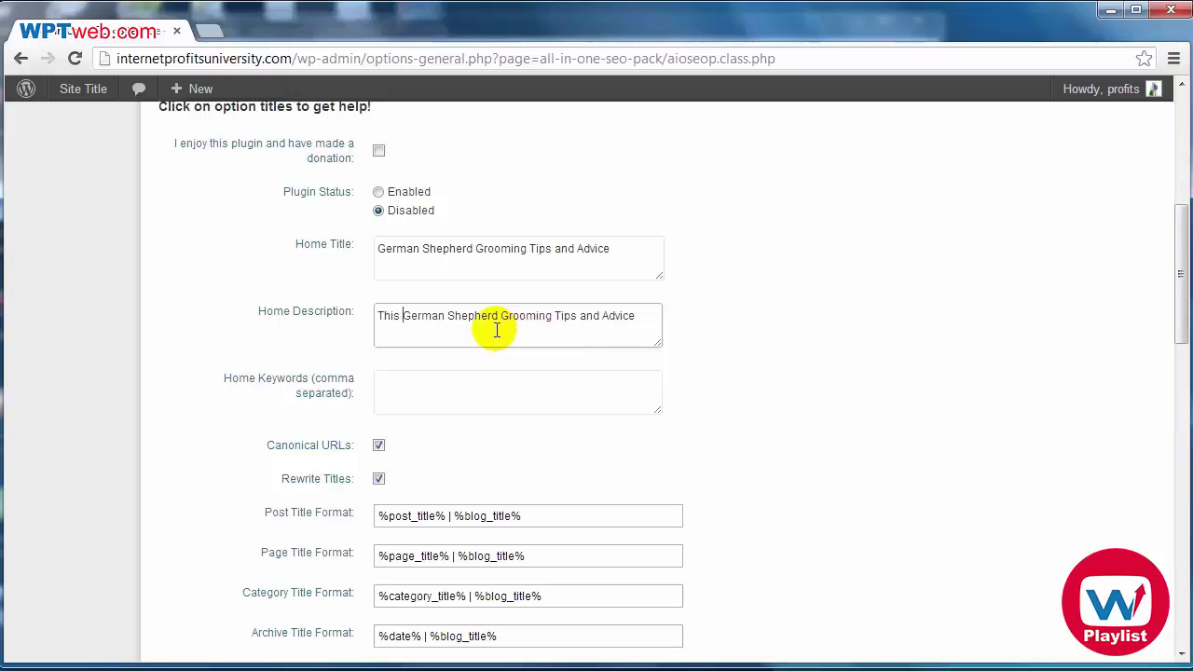
{"action": "type", "text": " Site is A"}
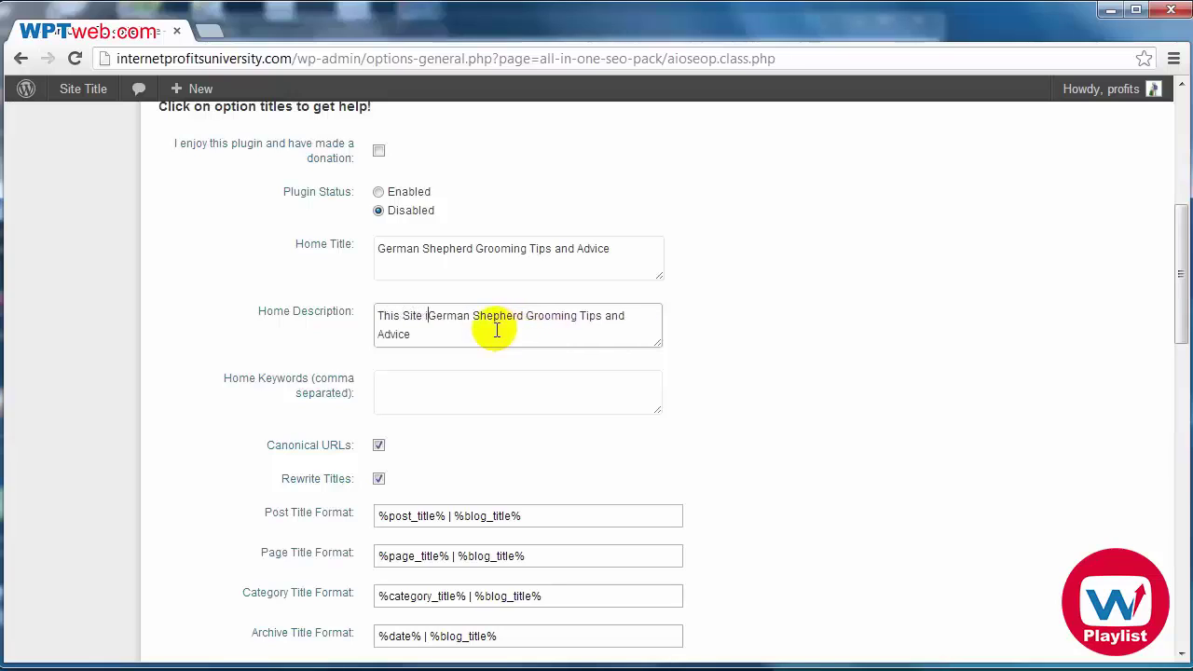
{"action": "type", "text": "ll About Help"}
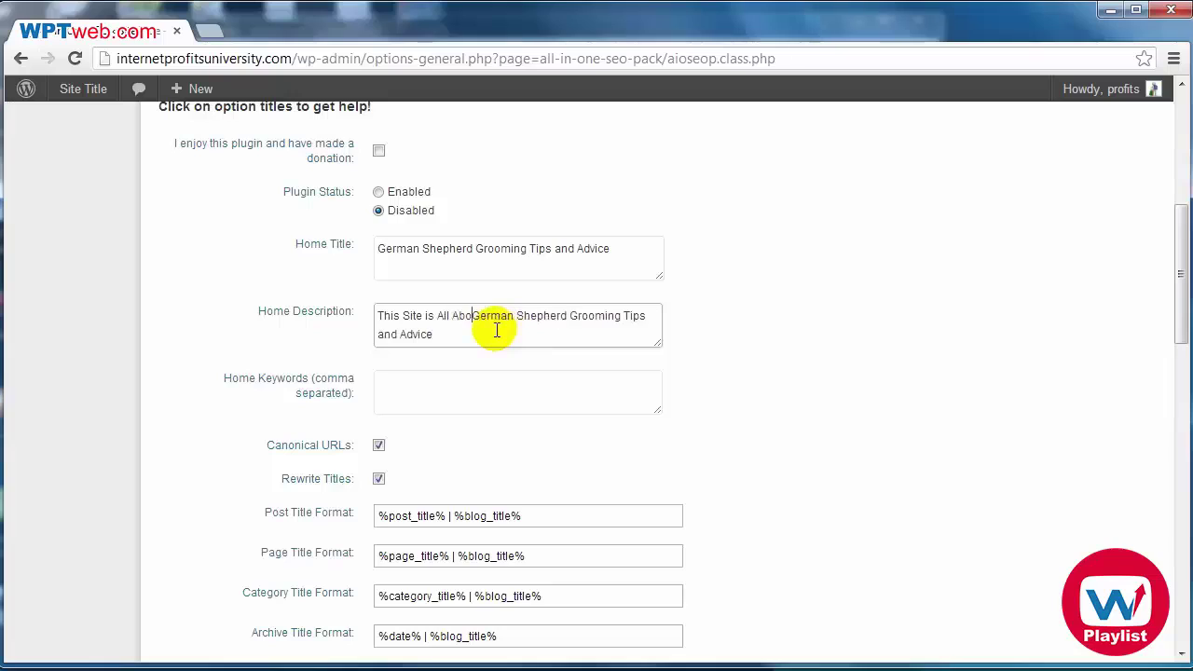
{"action": "type", "text": "ing You "}
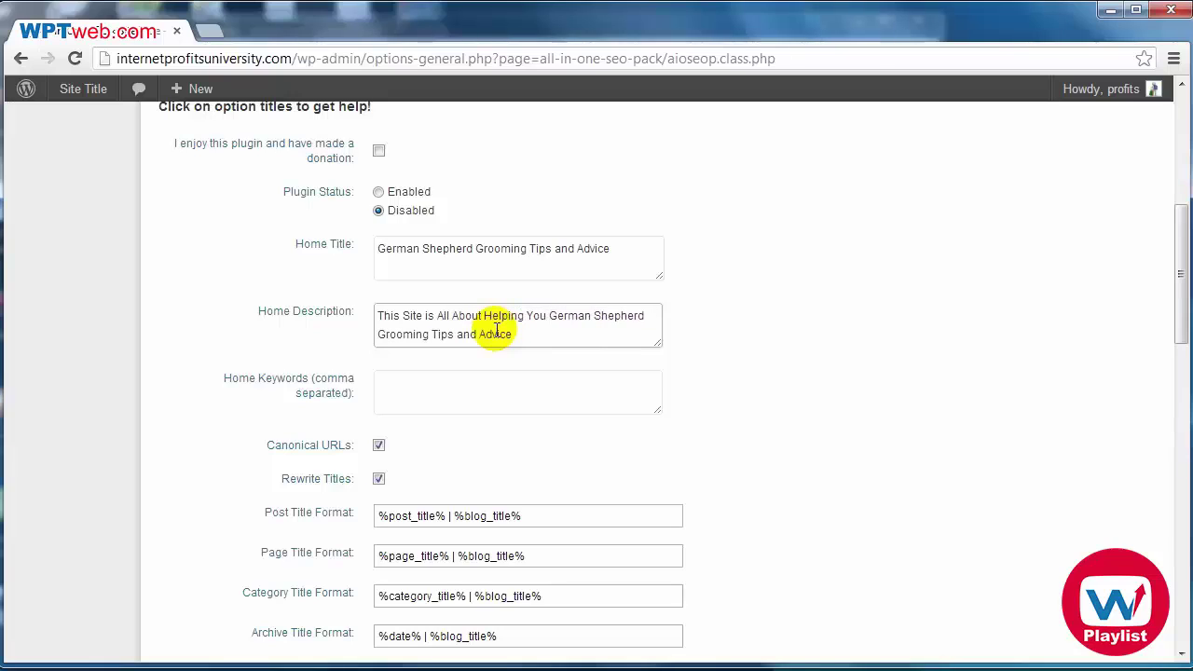
{"action": "type", "text": "Learn How to"}
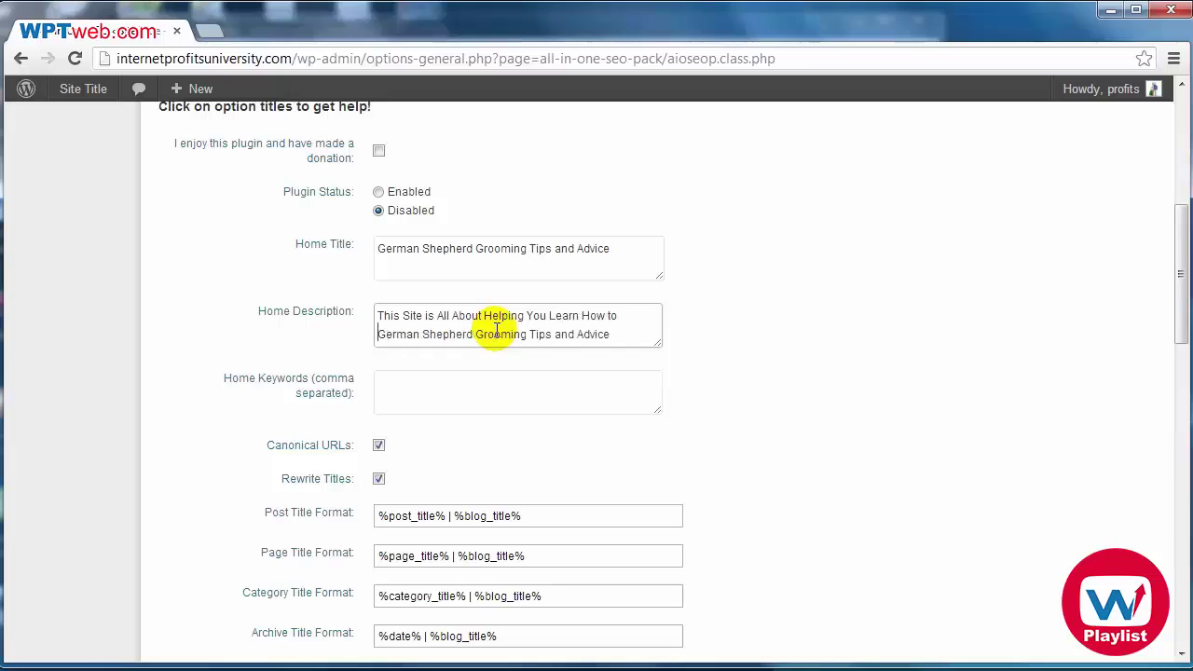
Reword the end of the Home Description, after "Learn How to", as "Groom Your German Shepherd ."
{"action": "key", "text": "ctrl+shift+Right"}
{"action": "key", "text": "ctrl+shift+Right"}
{"action": "key", "text": "ctrl+c"}
{"action": "key", "text": "Delete"}
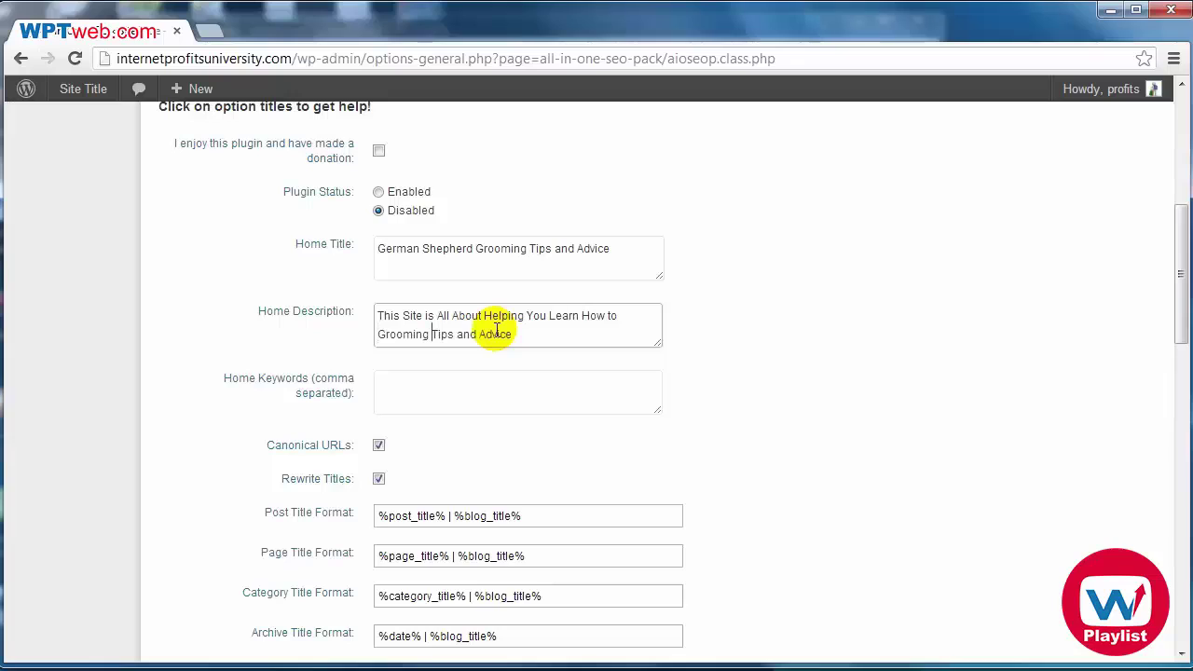
{"action": "key", "text": "shift+End"}
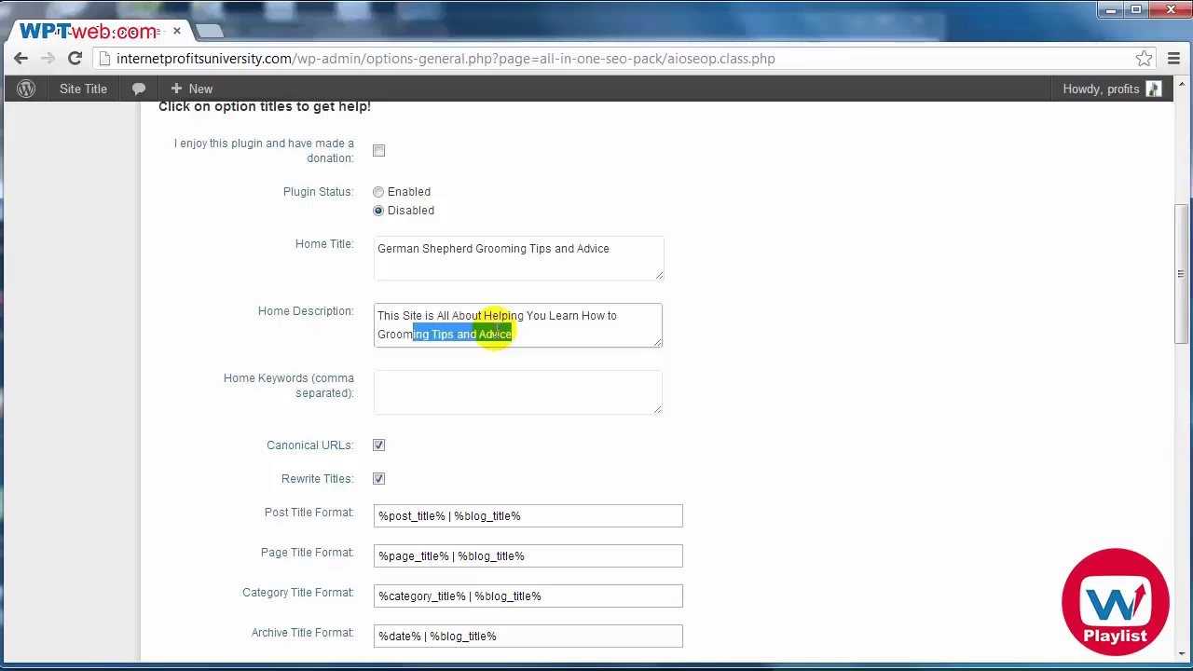
{"action": "key", "text": "Delete"}
{"action": "type", "text": "Your German Shepherd"}
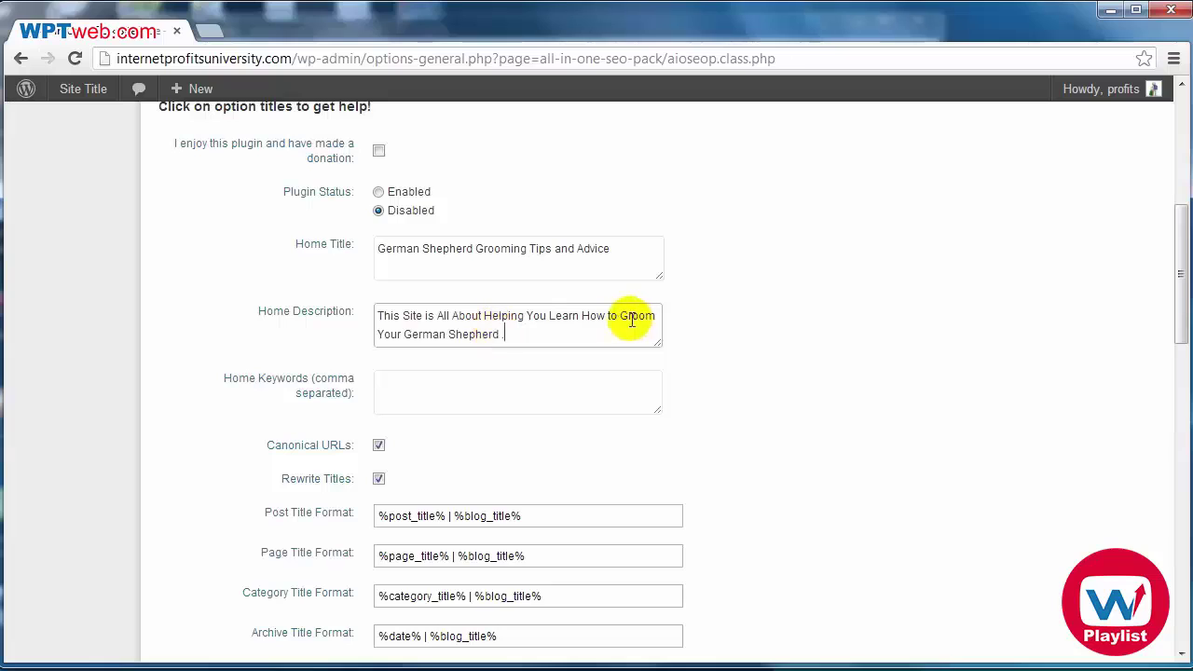
Set the Home Keywords to "German Shepherd, German Shepherd Grooming Tips, Grooming Your German Shepherd."
{"action": "left_click_drag", "start_coordinate": [613, 247], "coordinate": [369, 241]}
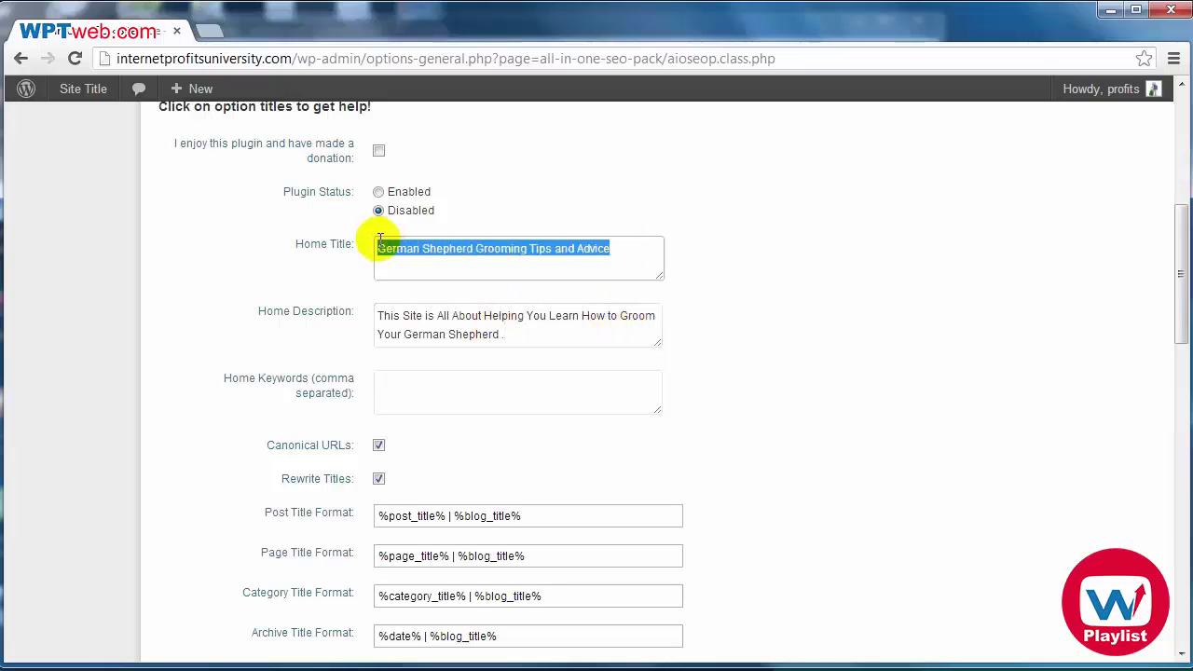
{"action": "left_click", "coordinate": [630, 250]}
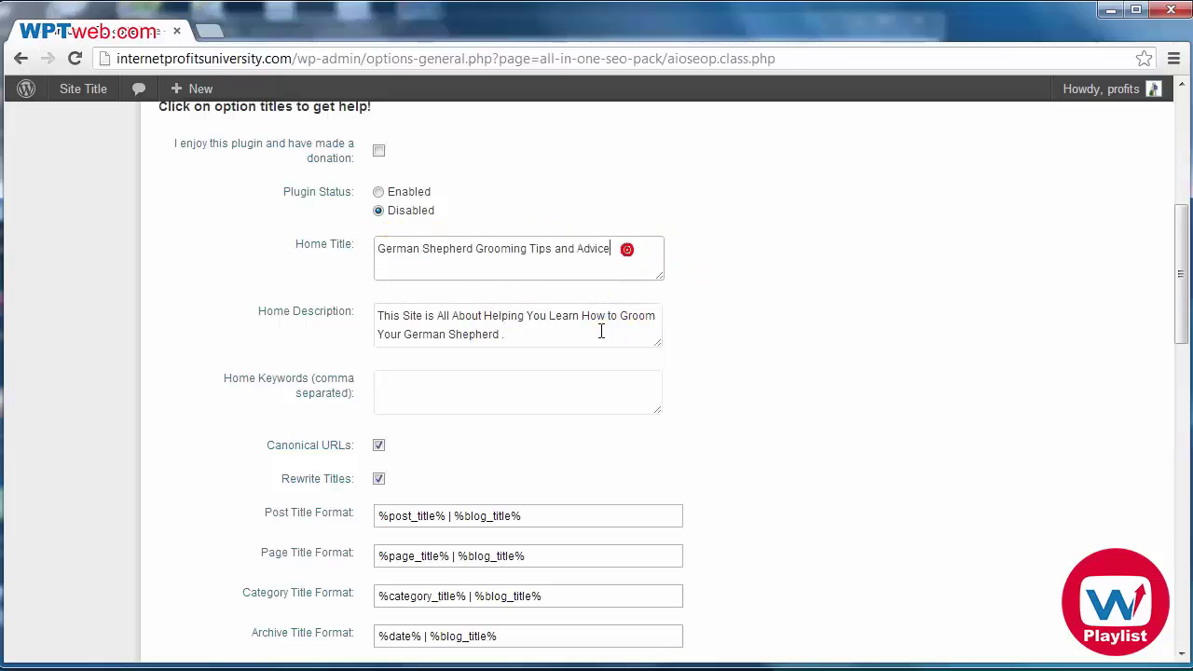
{"action": "left_click", "coordinate": [568, 341]}
{"action": "left_click", "coordinate": [474, 387]}
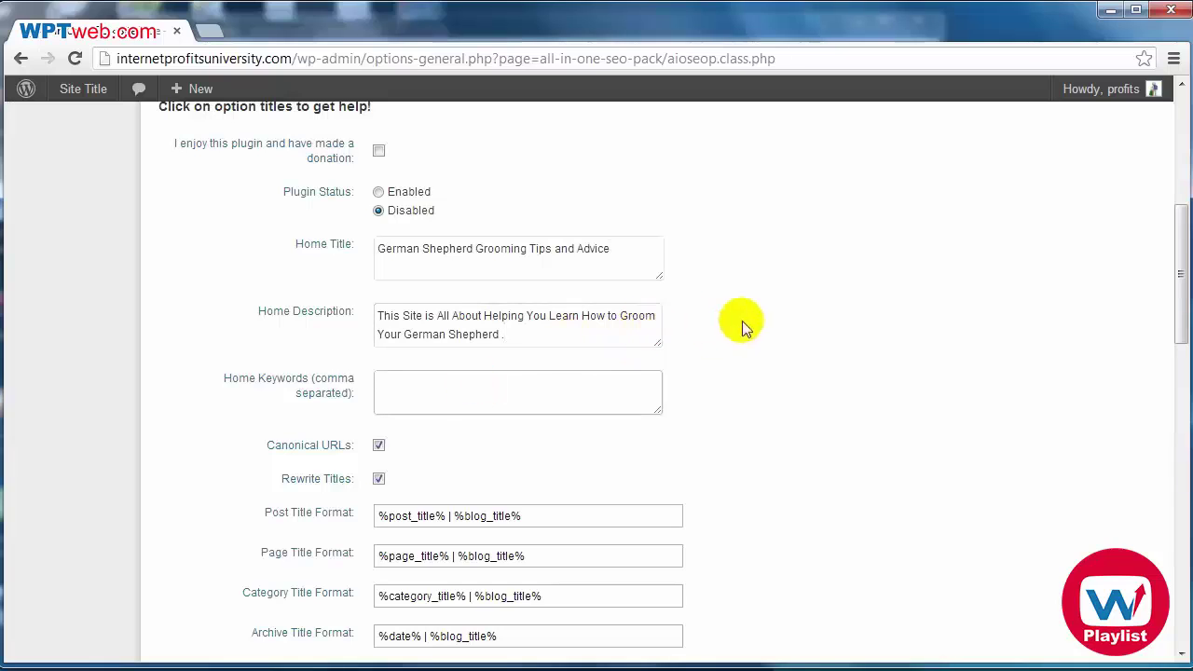
{"action": "key", "text": "ctrl+v"}
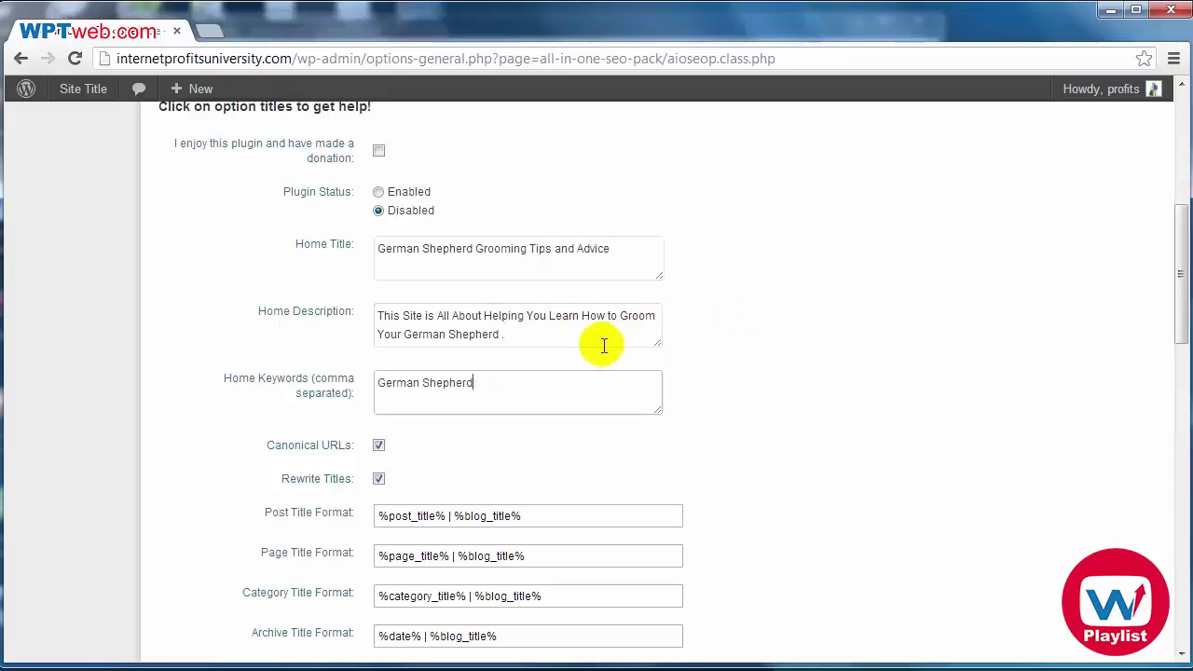
{"action": "type", "text": ","}
{"action": "key", "text": "ctrl+v"}
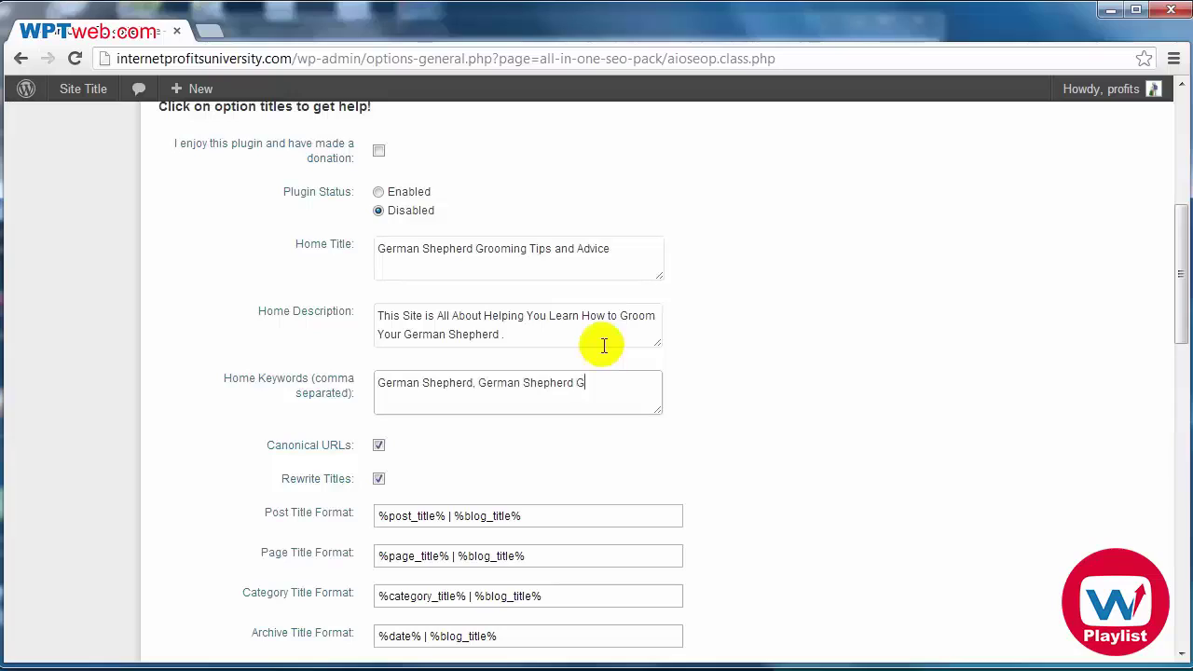
{"action": "type", "text": "Grooming Tips, Grooming Y"}
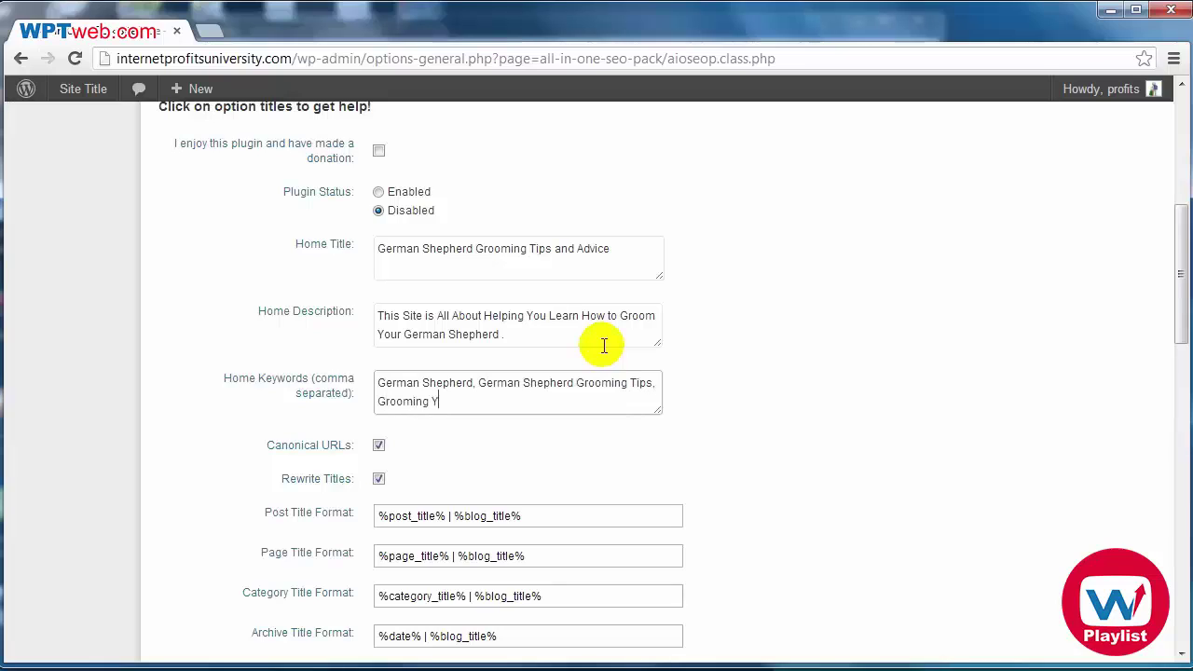
{"action": "type", "text": "our German Shepherd"}
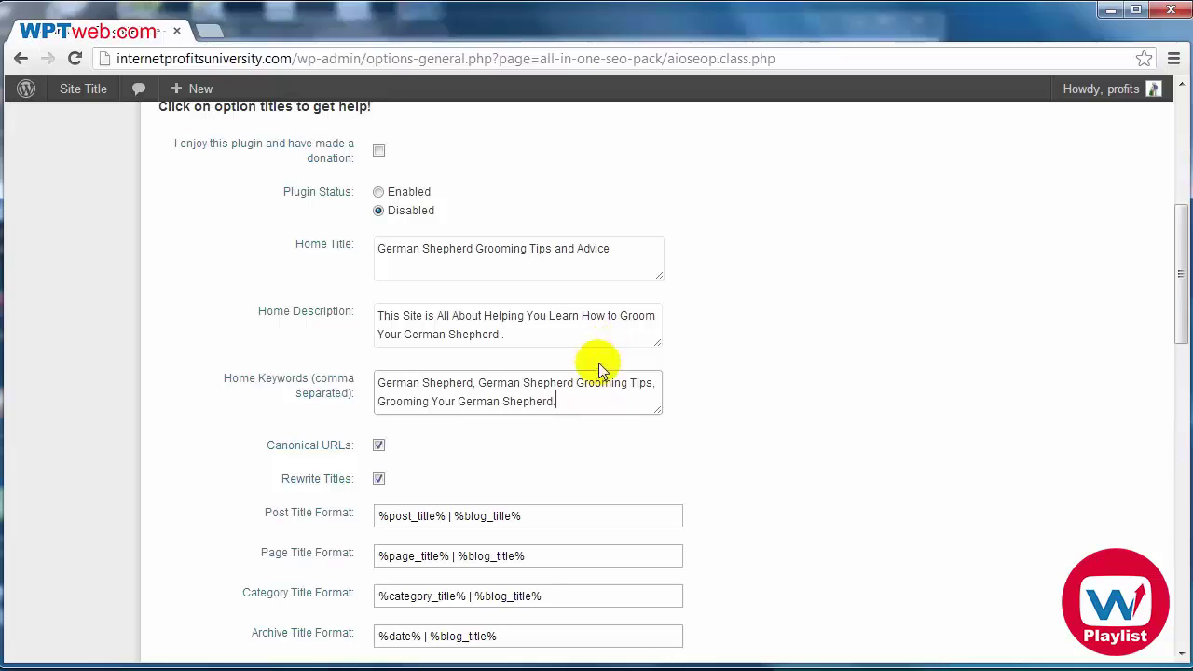
Review the title format settings, from Post Title Format through Description Format and 404 Title Format to Paged Format
{"action": "scroll", "coordinate": [749, 377], "scroll_direction": "down", "scroll_amount": 2}
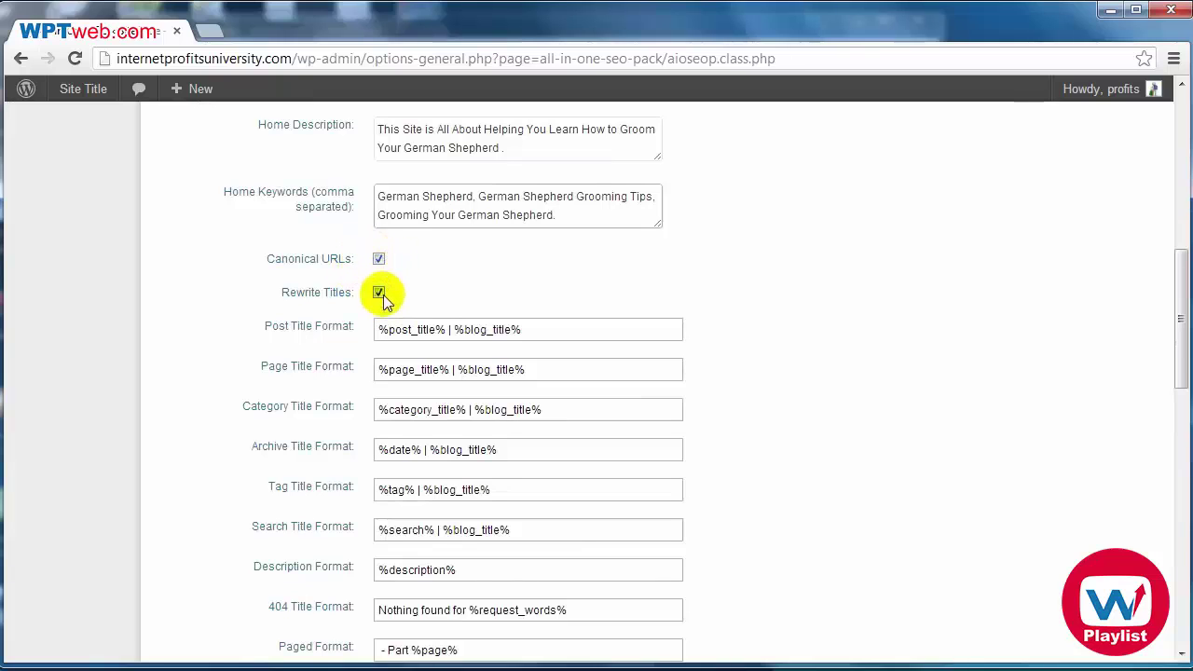
{"action": "left_click", "coordinate": [588, 332]}
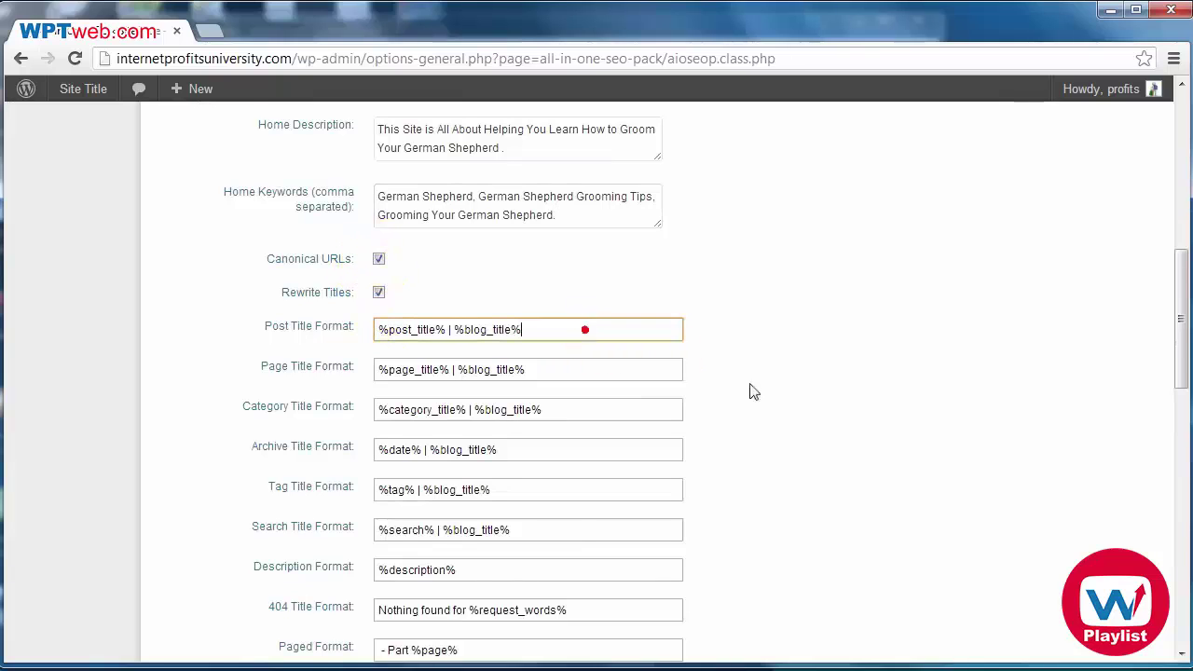
{"action": "scroll", "coordinate": [897, 378], "scroll_direction": "down", "scroll_amount": 1}
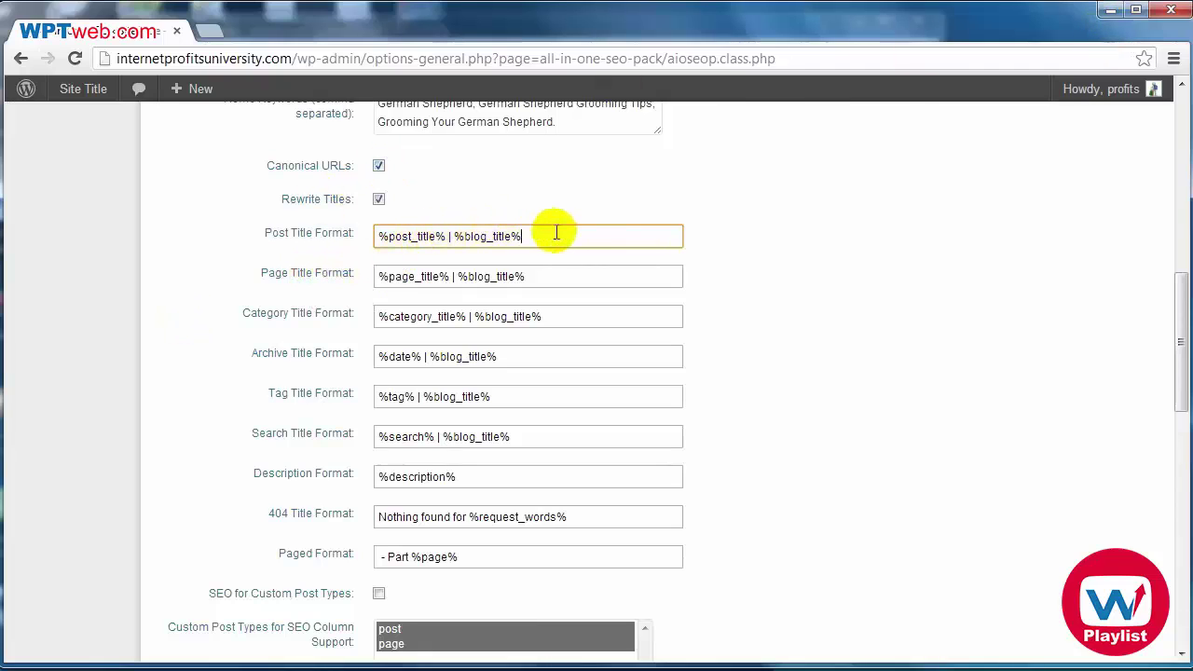
{"action": "left_click_drag", "start_coordinate": [552, 236], "coordinate": [317, 233]}
{"action": "left_click_drag", "start_coordinate": [562, 276], "coordinate": [381, 270]}
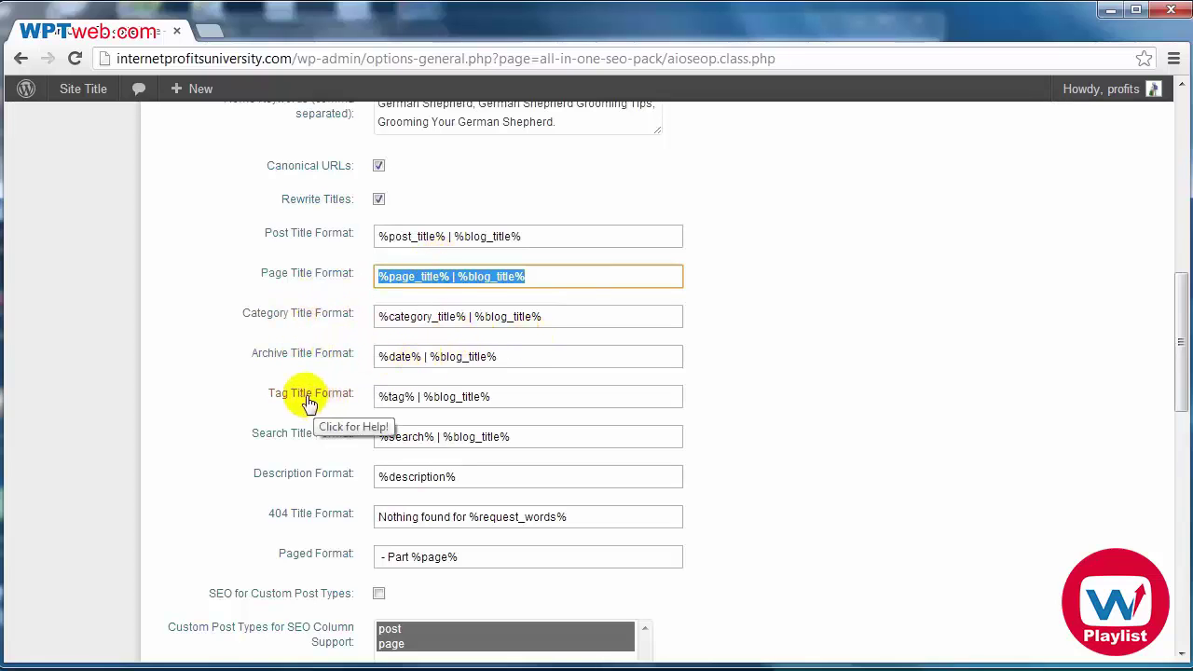
{"action": "left_click", "coordinate": [492, 481]}
{"action": "scroll", "coordinate": [492, 481], "scroll_direction": "down", "scroll_amount": 1}
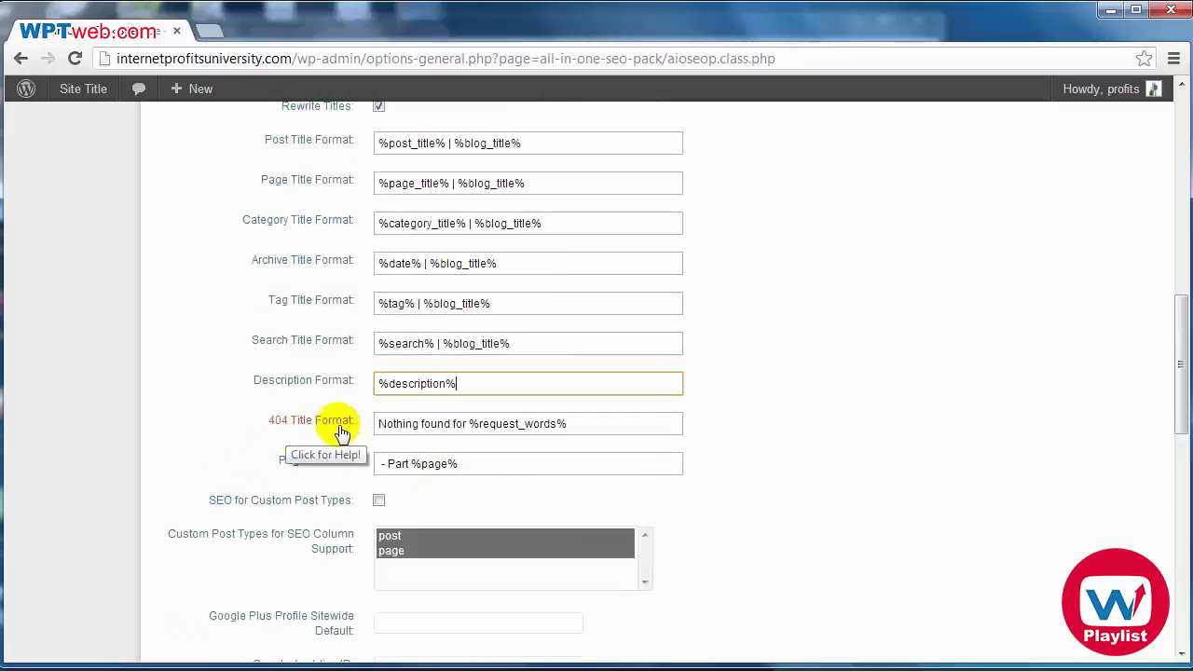
{"action": "left_click", "coordinate": [439, 425]}
{"action": "left_click", "coordinate": [439, 425]}
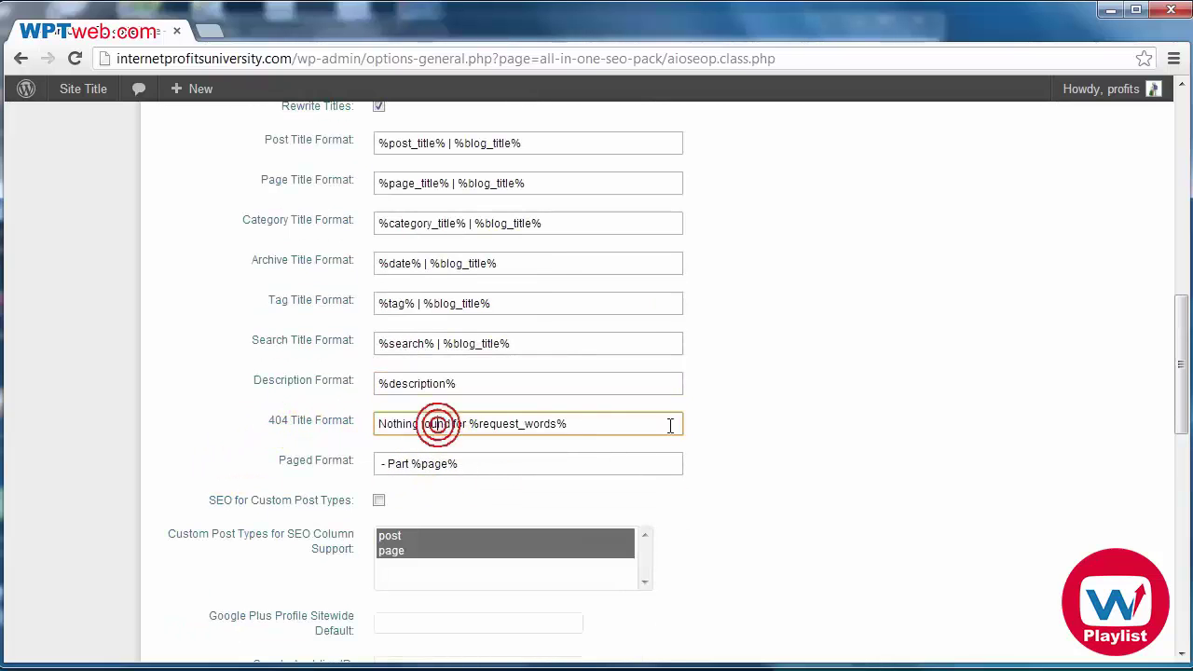
{"action": "left_click_drag", "start_coordinate": [669, 425], "coordinate": [333, 416]}
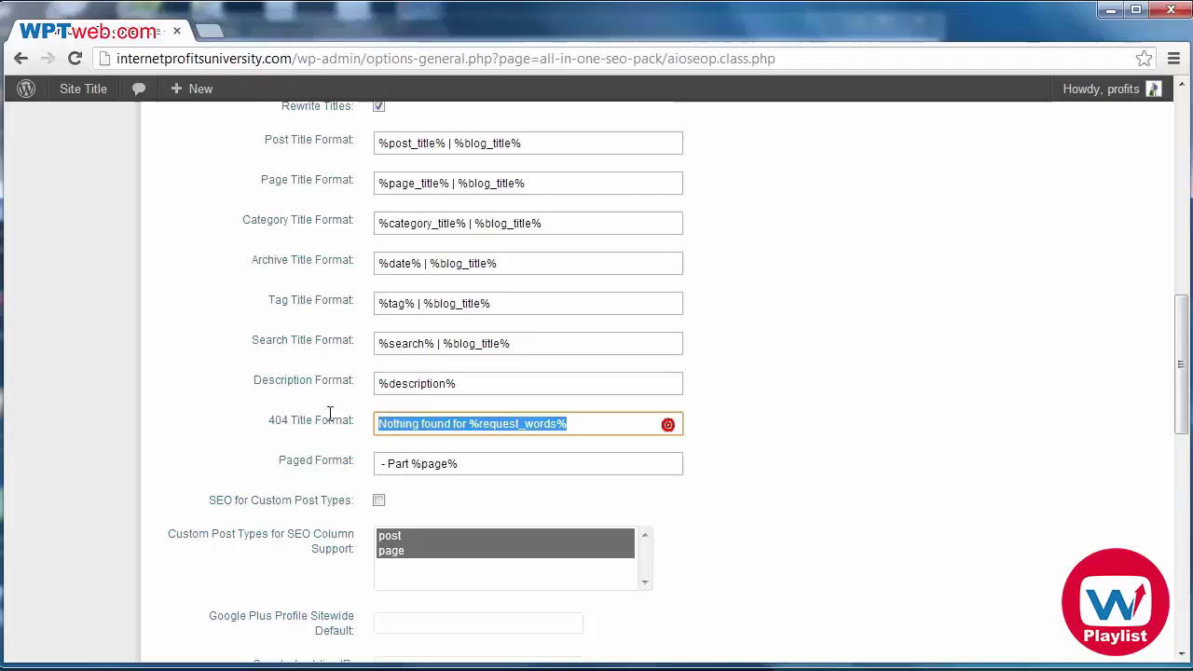
{"action": "left_click", "coordinate": [481, 462]}
{"action": "scroll", "coordinate": [386, 457], "scroll_direction": "down", "scroll_amount": 2}
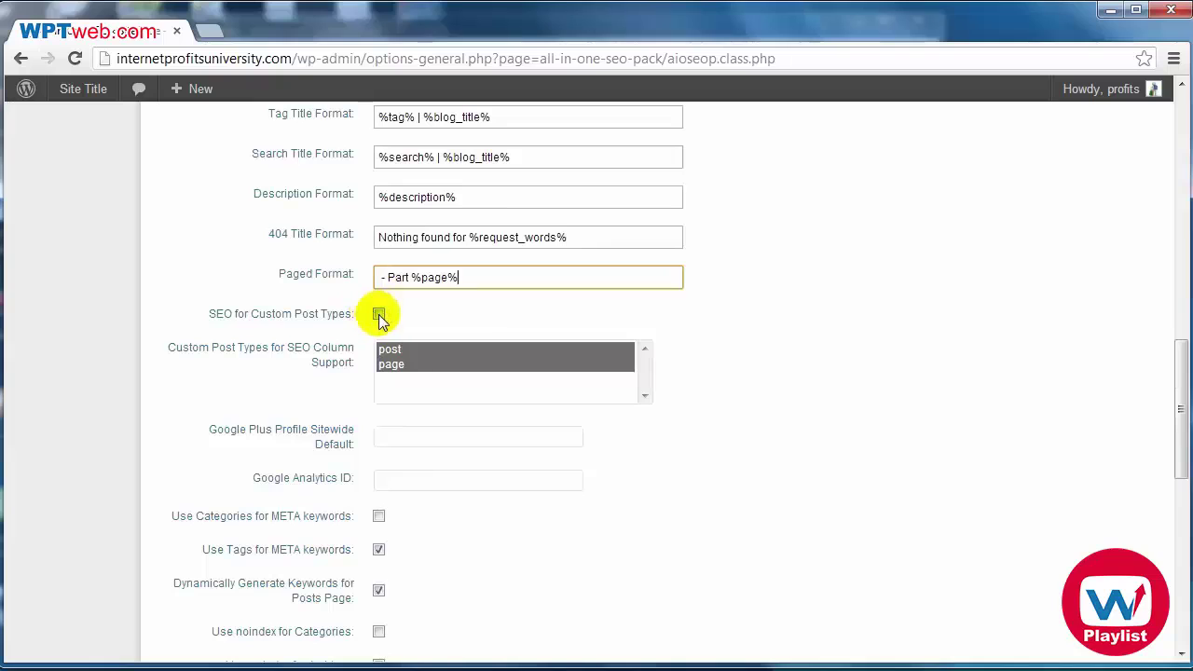
Enable SEO for Custom Post Types in the plugin options
{"action": "scroll", "coordinate": [718, 373], "scroll_direction": "down", "scroll_amount": 1}
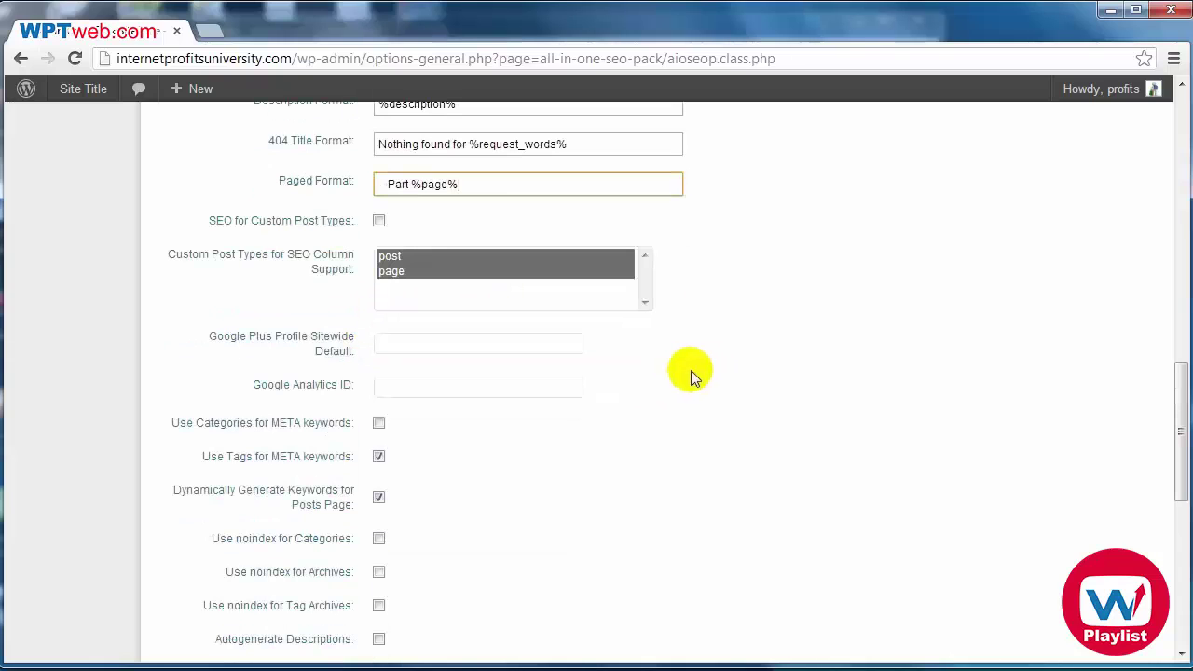
{"action": "left_click", "coordinate": [691, 370]}
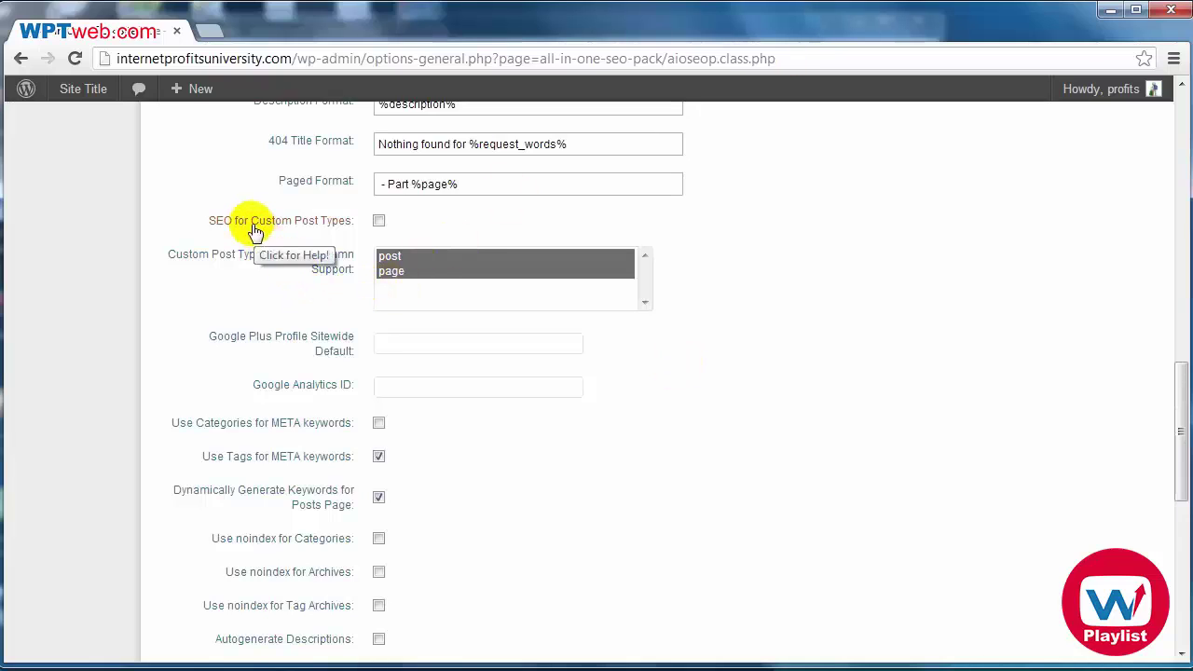
{"action": "left_click", "coordinate": [380, 221]}
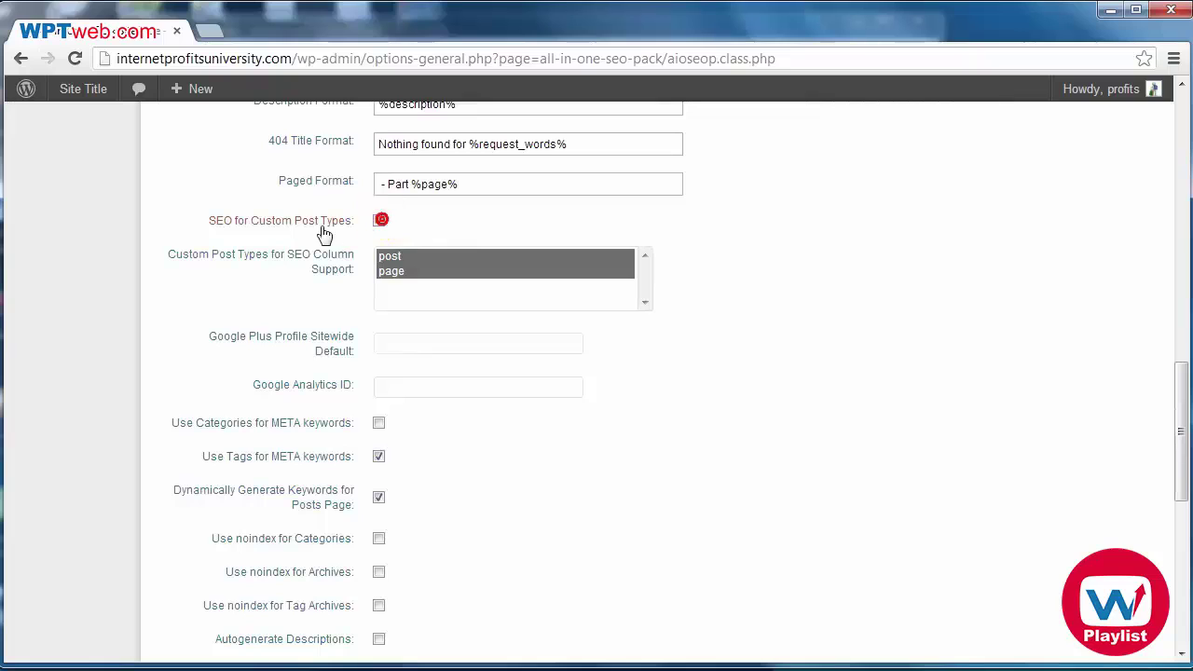
{"action": "scroll", "coordinate": [378, 229], "scroll_direction": "up", "scroll_amount": 1}
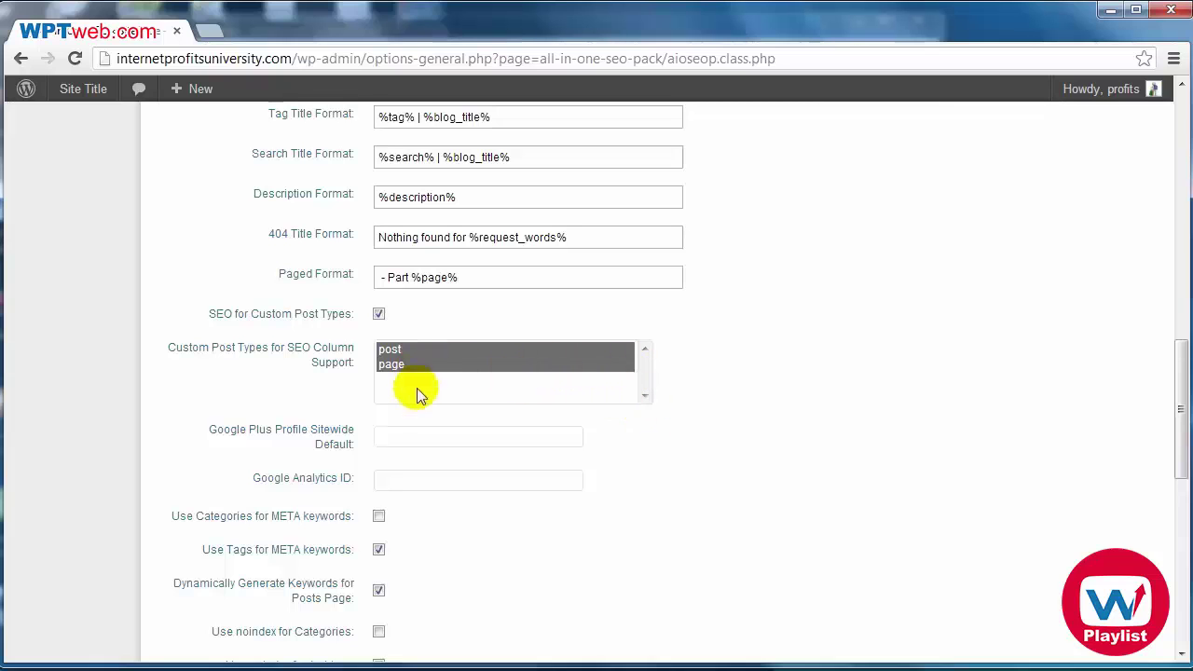
{"action": "scroll", "coordinate": [746, 386], "scroll_direction": "up", "scroll_amount": 3}
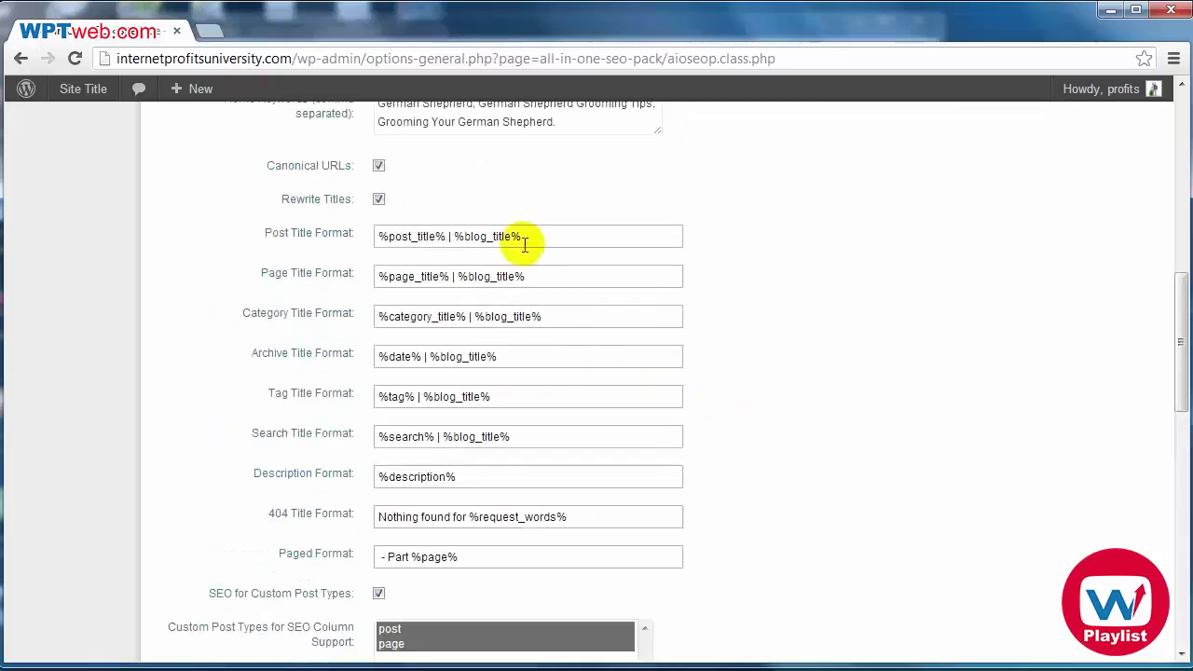
{"action": "scroll", "coordinate": [507, 224], "scroll_direction": "up", "scroll_amount": 4}
{"action": "scroll", "coordinate": [923, 471], "scroll_direction": "down", "scroll_amount": 7}
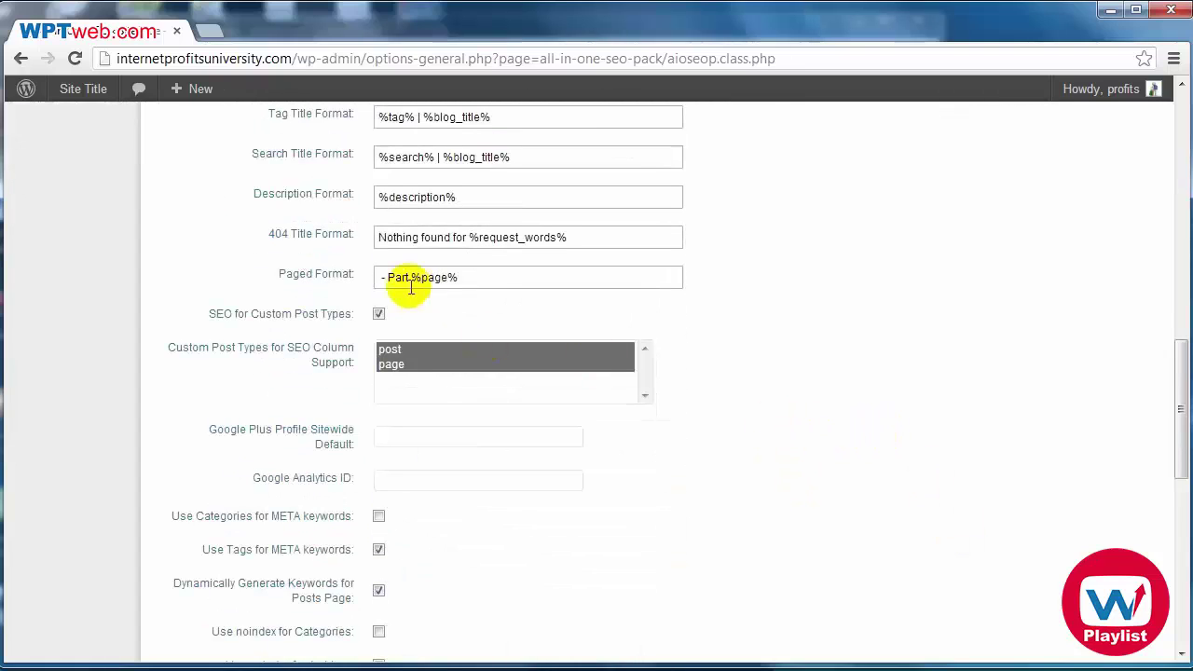
{"action": "left_click", "coordinate": [379, 313]}
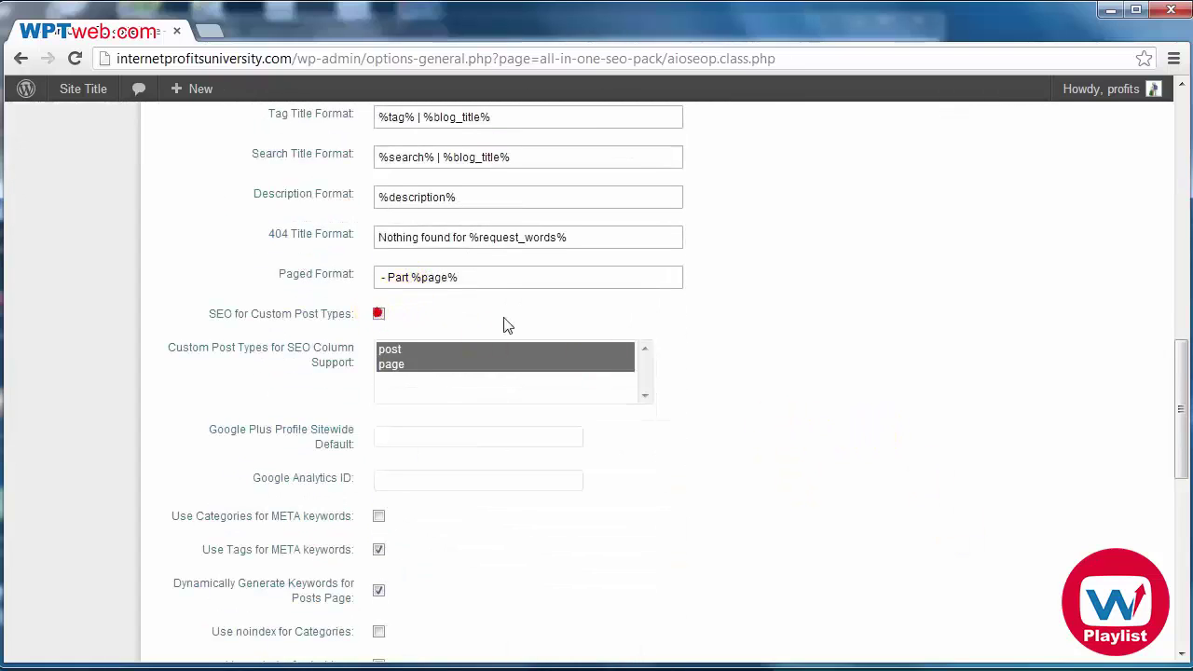
{"action": "left_click", "coordinate": [378, 314]}
Review the Google Plus profile, Google Analytics ID and META keywords options
{"action": "scroll", "coordinate": [560, 445], "scroll_direction": "down", "scroll_amount": 2}
{"action": "left_click", "coordinate": [397, 244]}
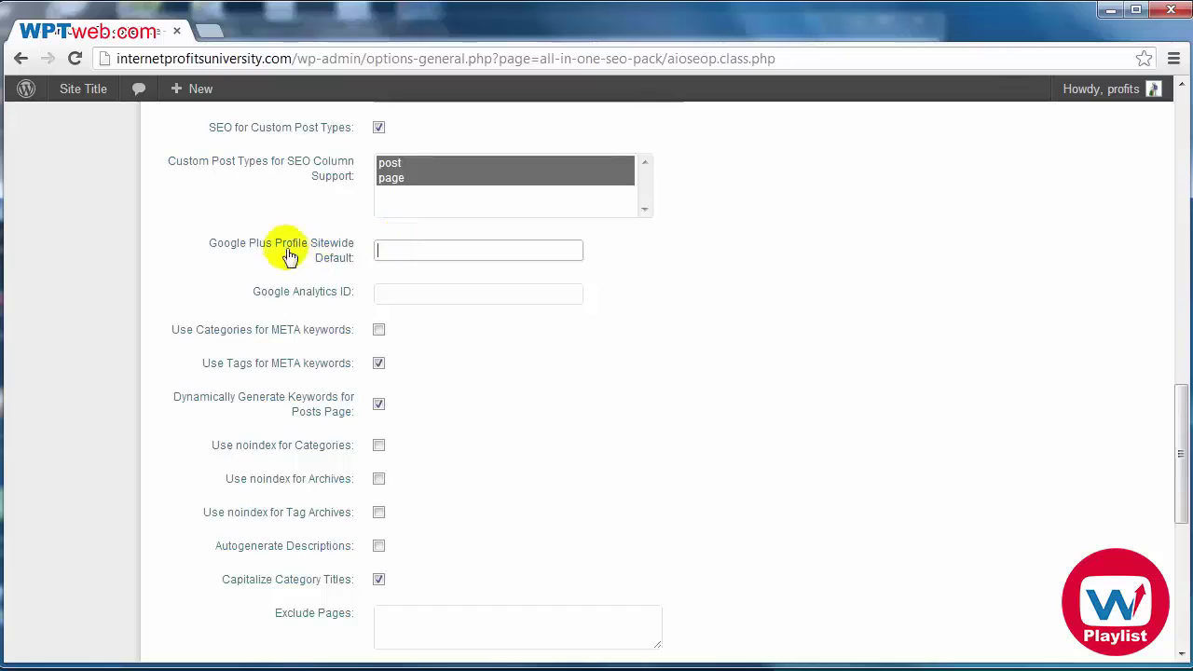
{"action": "left_click", "coordinate": [401, 293]}
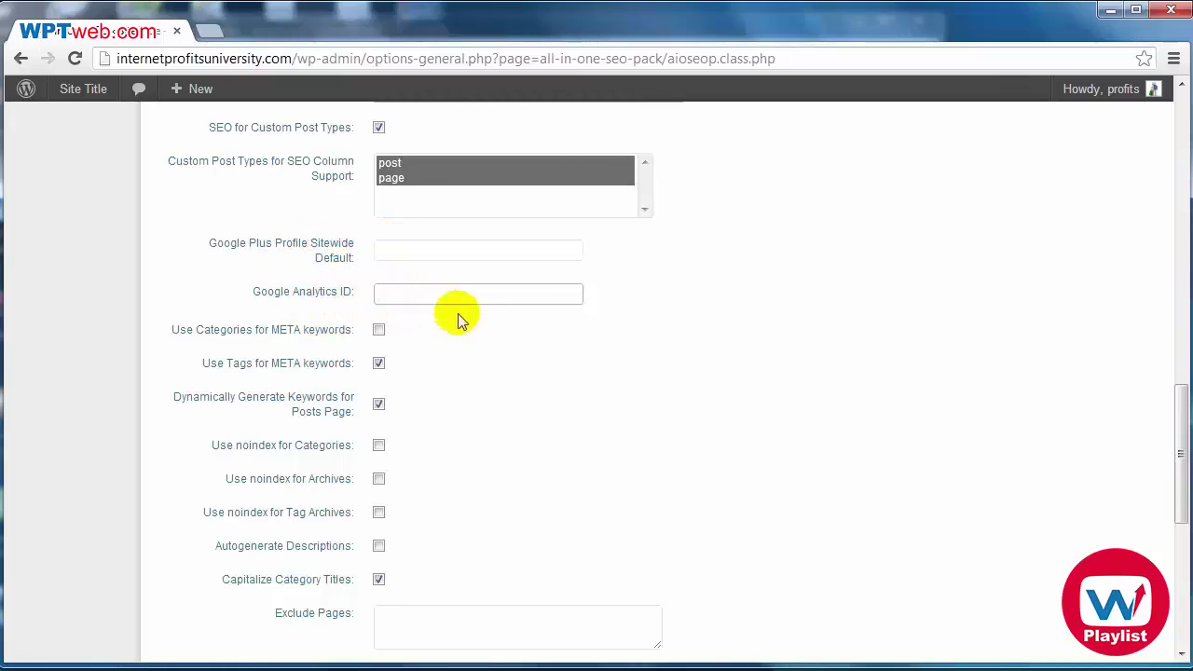
{"action": "scroll", "coordinate": [525, 469], "scroll_direction": "down", "scroll_amount": 1}
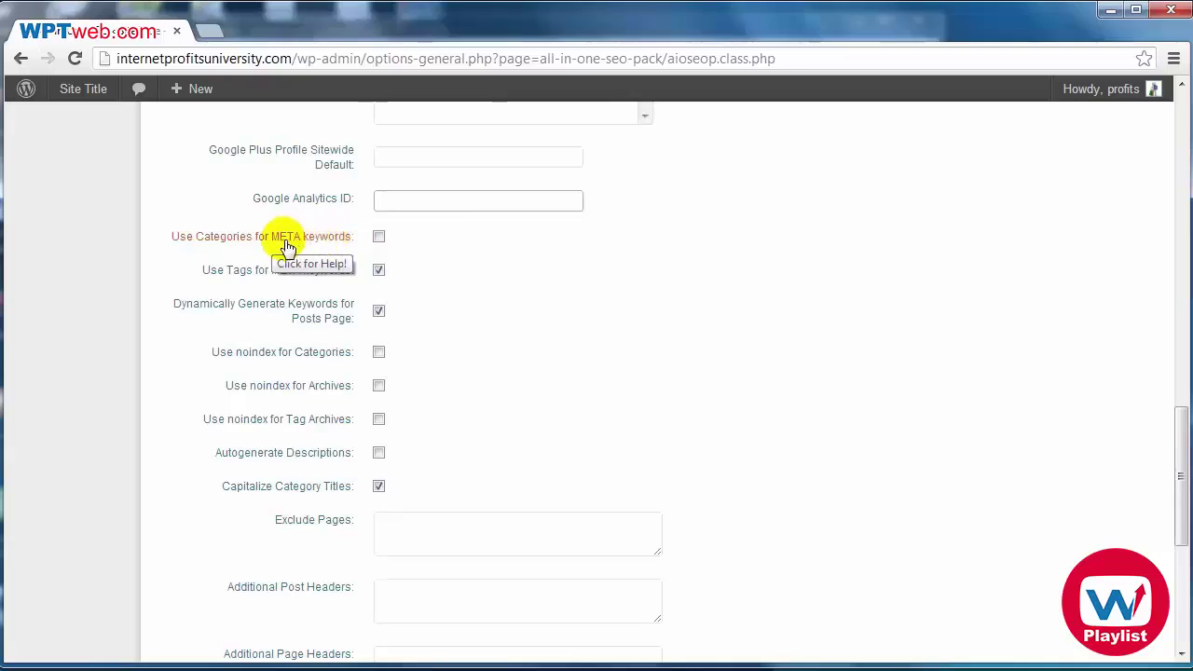
{"action": "left_click", "coordinate": [379, 239]}
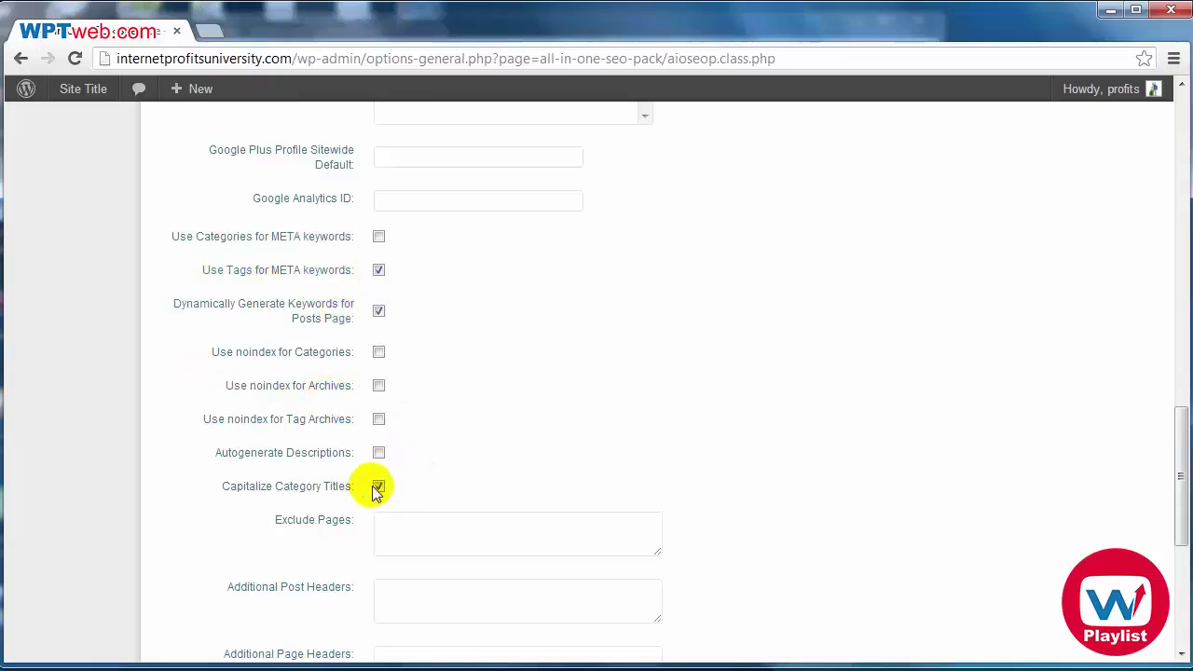
Save the changed All in One SEO plugin options
{"action": "scroll", "coordinate": [380, 482], "scroll_direction": "down", "scroll_amount": 2}
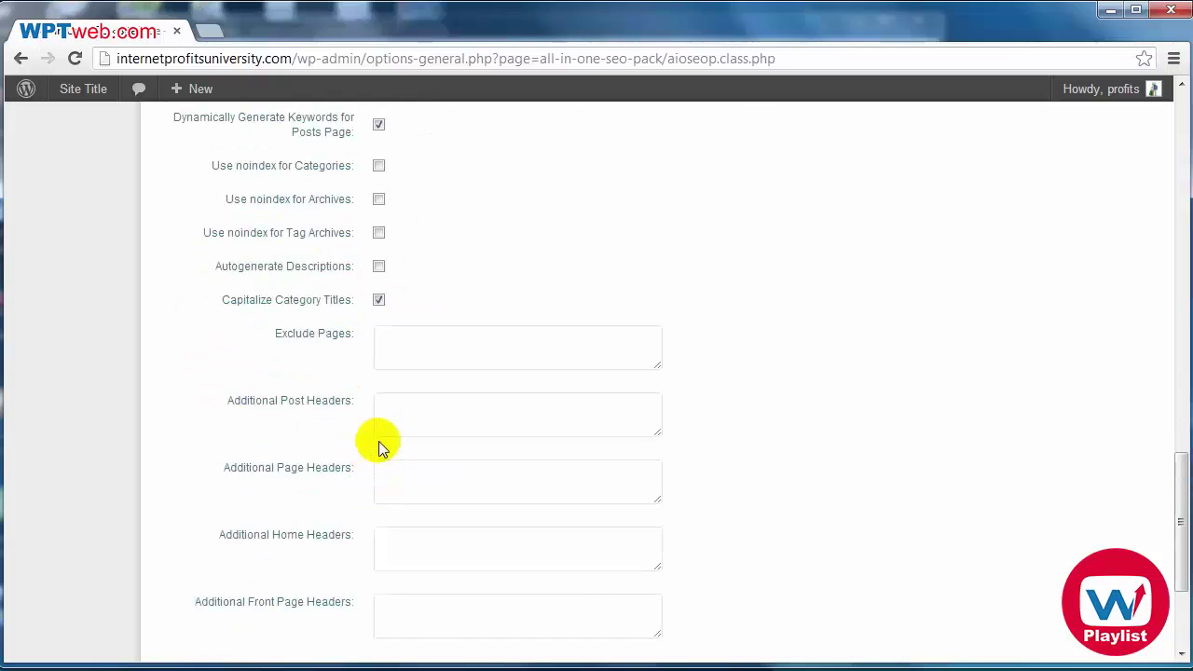
{"action": "scroll", "coordinate": [380, 440], "scroll_direction": "down", "scroll_amount": 1}
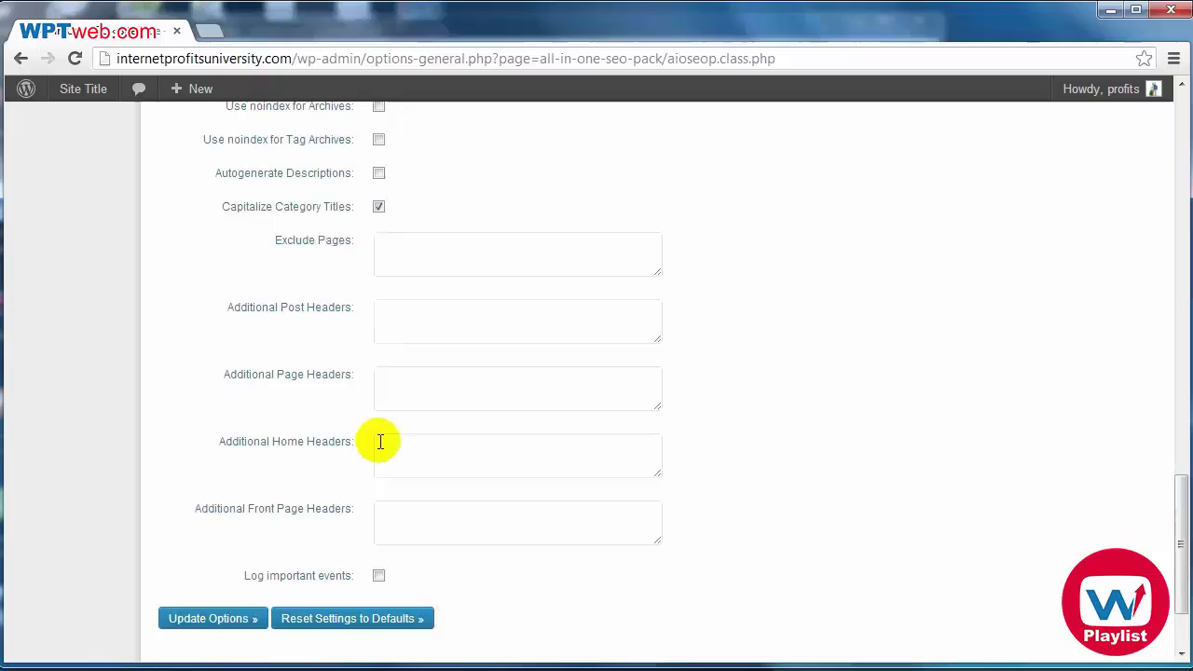
{"action": "left_click", "coordinate": [213, 619]}
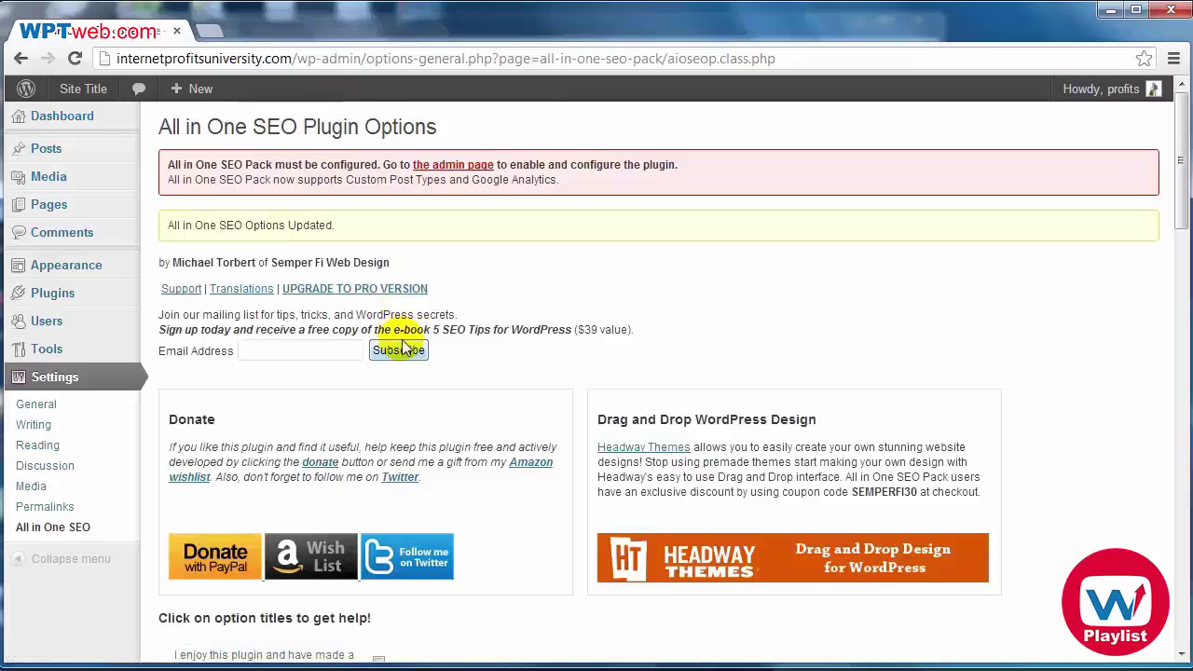
Look through the whole saved options page, checking the plugin status, home fields, title formats, and keyword and noindex settings
{"action": "scroll", "coordinate": [403, 343], "scroll_direction": "down", "scroll_amount": 2}
{"action": "scroll", "coordinate": [402, 343], "scroll_direction": "up", "scroll_amount": 2}
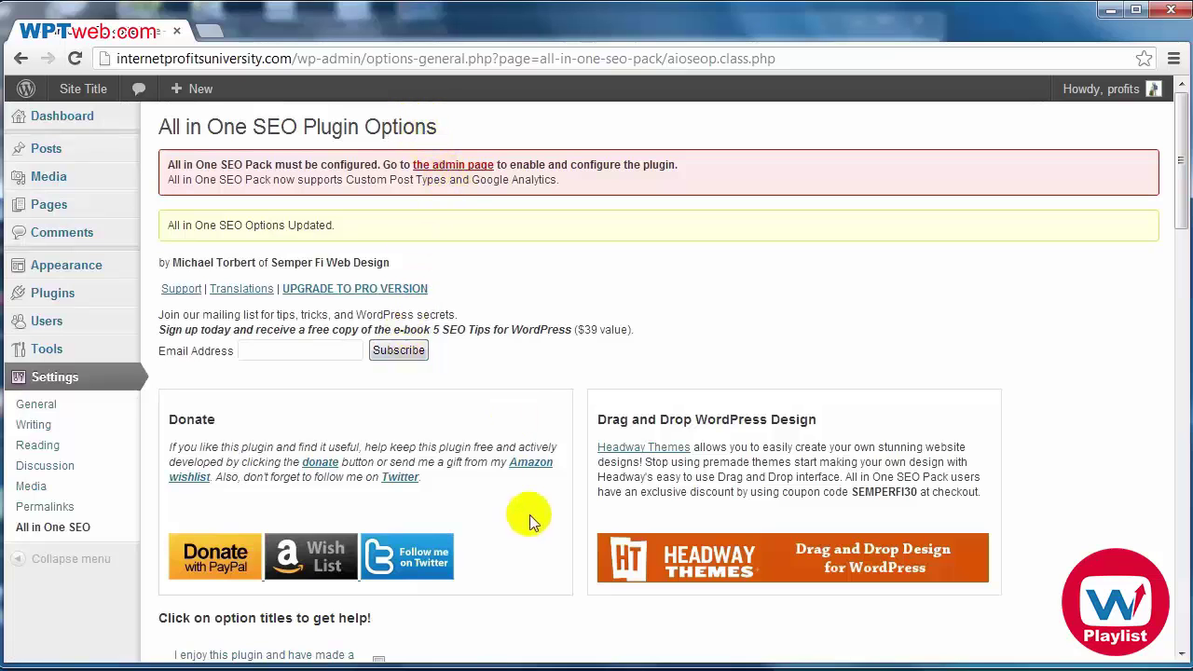
{"action": "scroll", "coordinate": [536, 520], "scroll_direction": "down", "scroll_amount": 4}
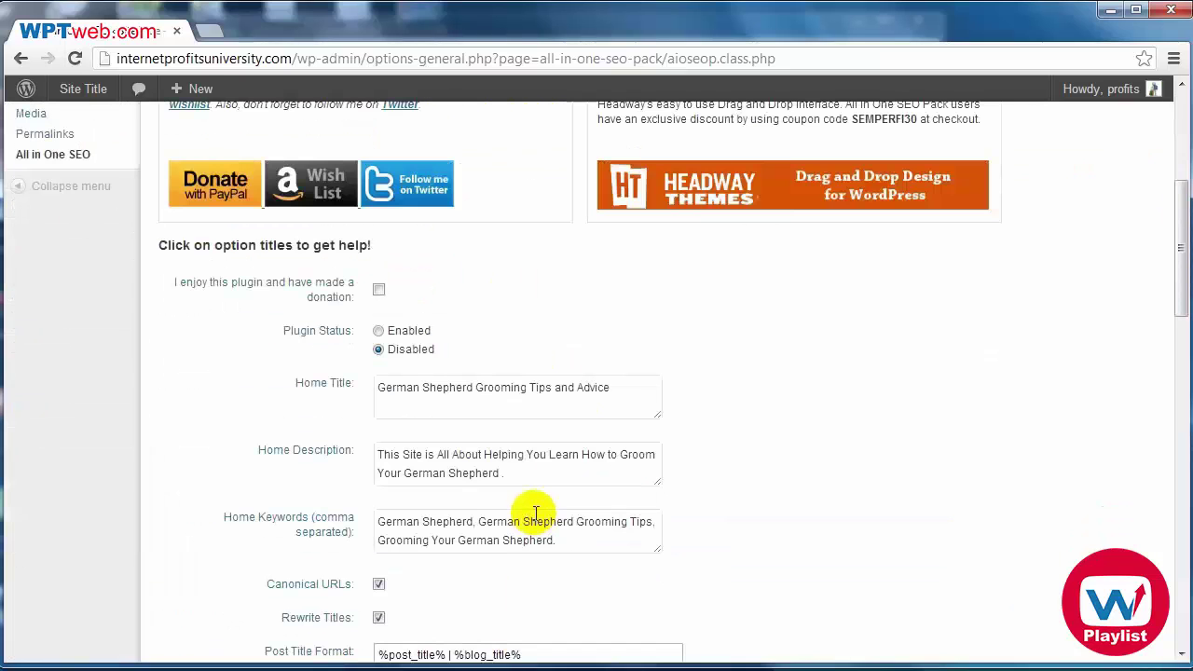
{"action": "scroll", "coordinate": [537, 502], "scroll_direction": "up", "scroll_amount": 4}
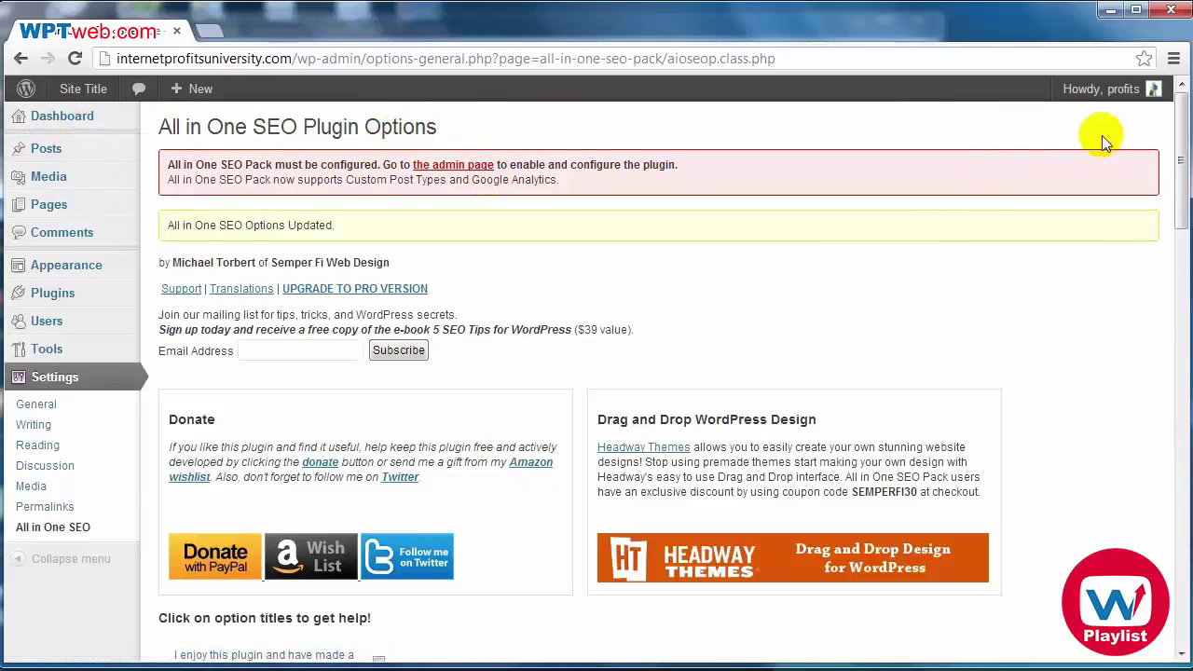
{"action": "left_click_drag", "start_coordinate": [1182, 139], "coordinate": [1182, 471]}
{"action": "scroll", "coordinate": [954, 420], "scroll_direction": "up", "scroll_amount": 2}
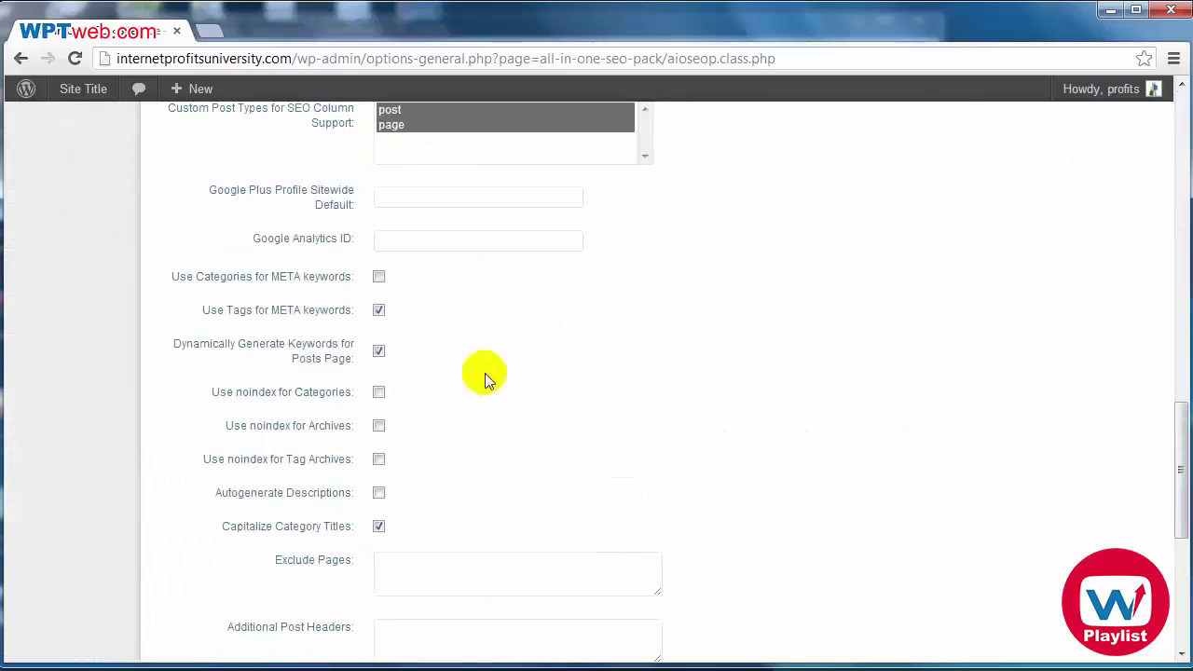
{"action": "scroll", "coordinate": [314, 434], "scroll_direction": "down", "scroll_amount": 3}
{"action": "scroll", "coordinate": [312, 435], "scroll_direction": "up", "scroll_amount": 7}
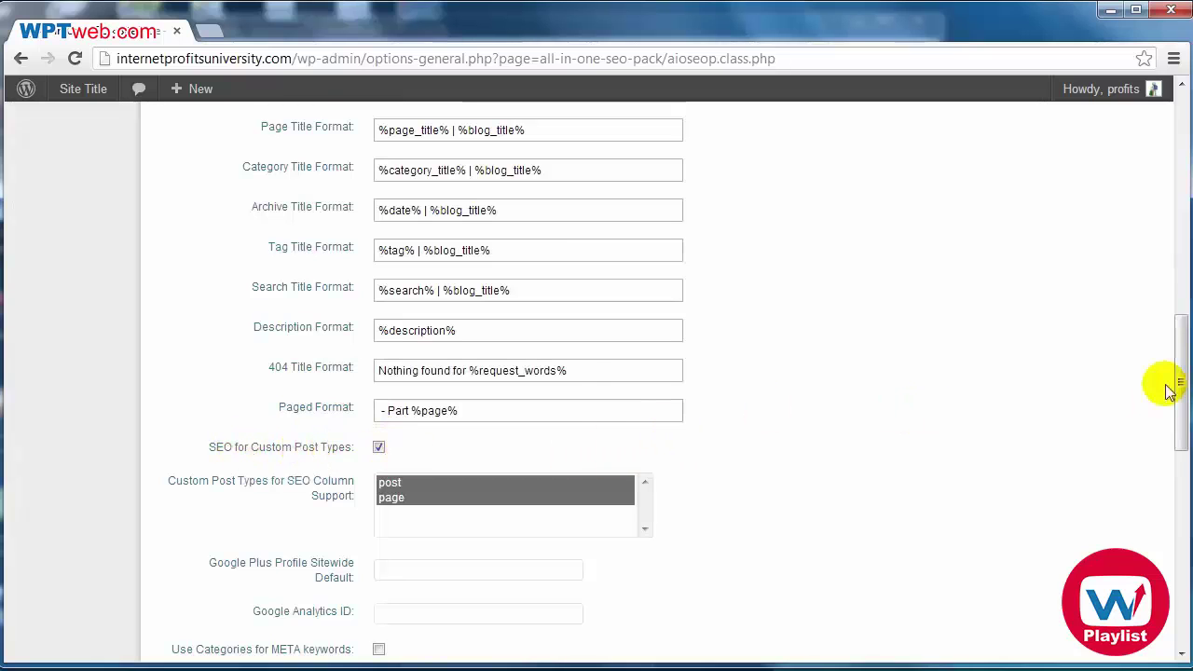
{"action": "scroll", "coordinate": [1165, 386], "scroll_direction": "up", "scroll_amount": 10}
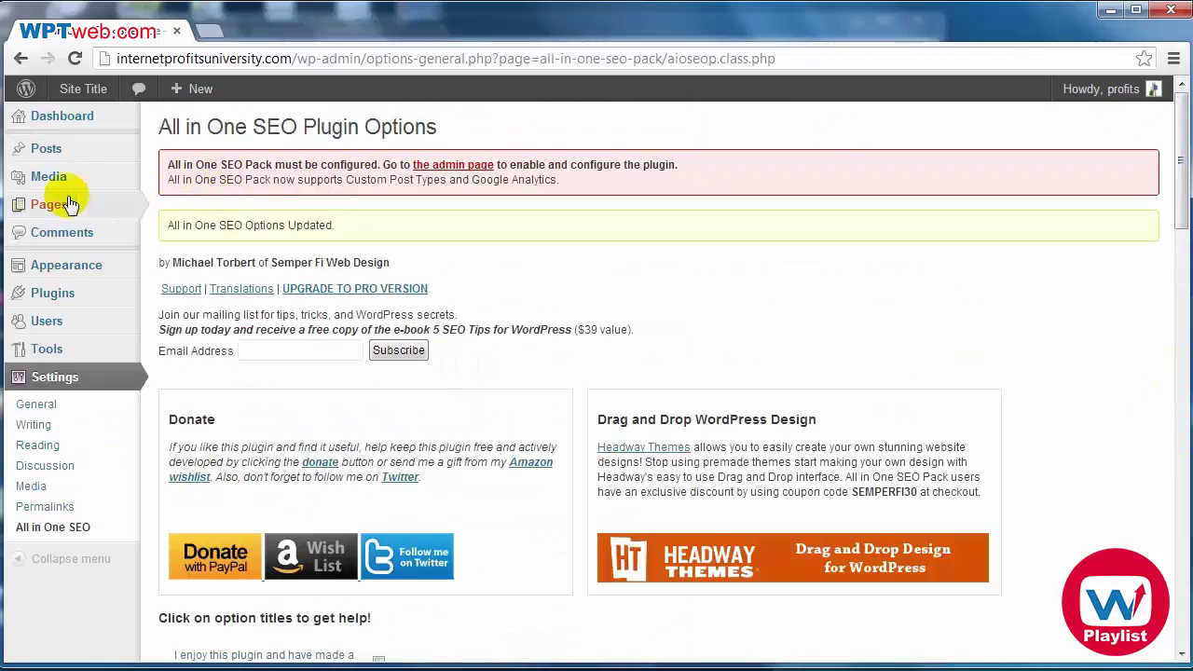
Start a new page titled "Grooming Tips 101" and enter the same text as its body content
{"action": "left_click", "coordinate": [62, 204]}
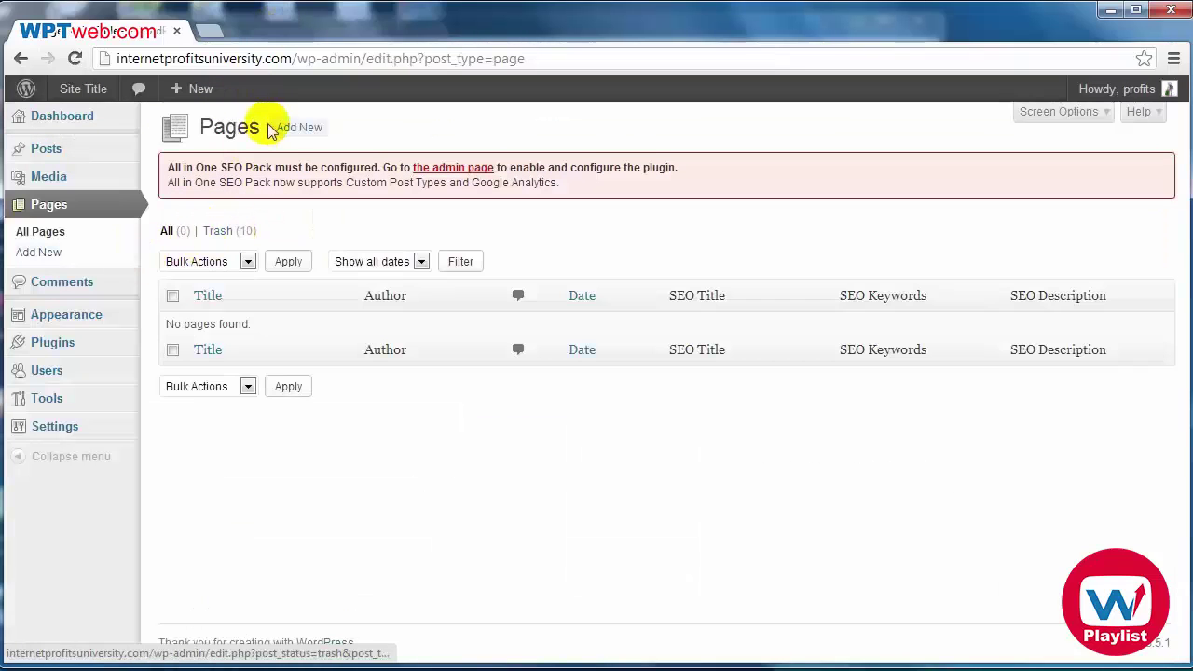
{"action": "left_click", "coordinate": [305, 127]}
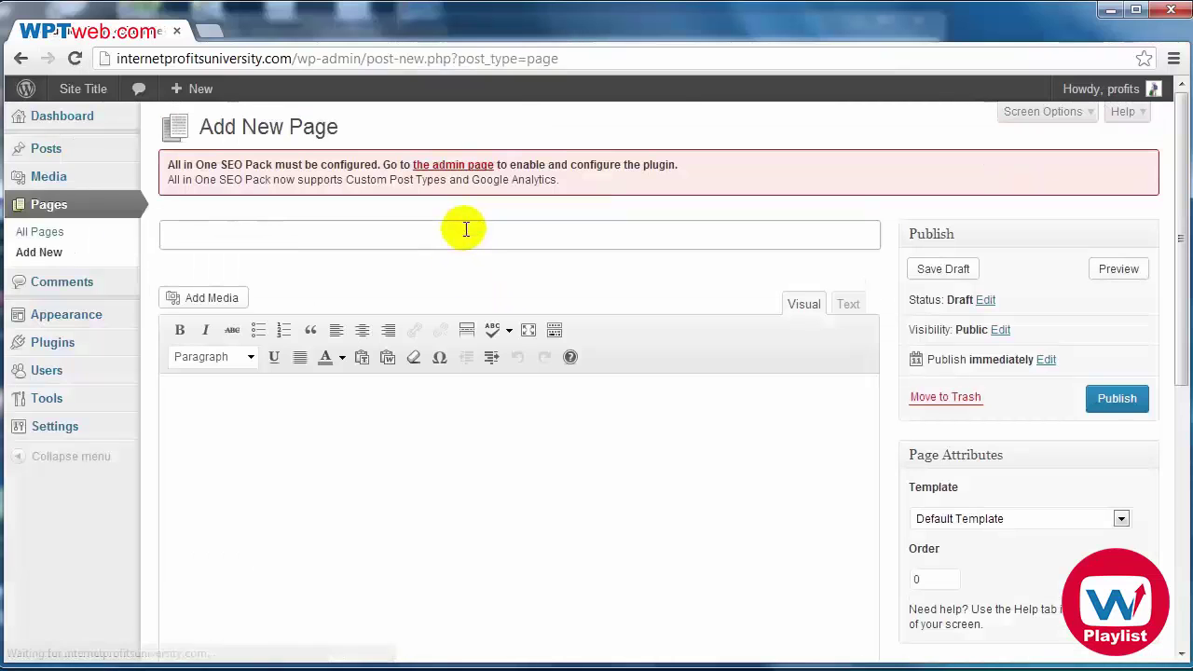
{"action": "type", "text": "Grooming Tips"}
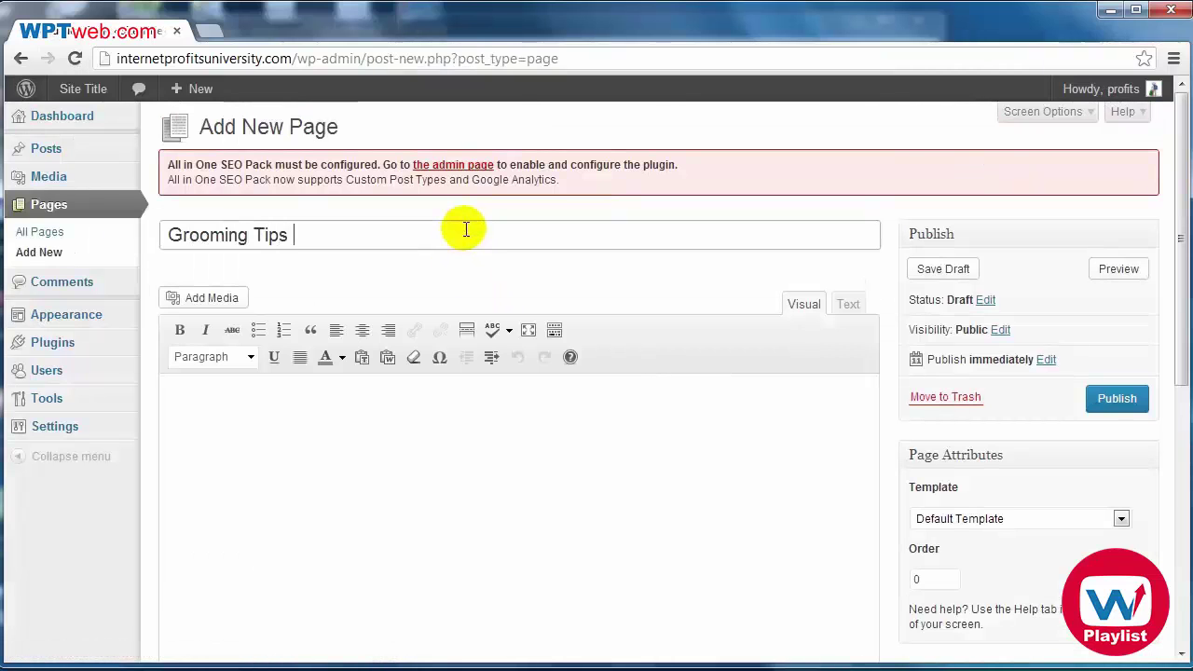
Examine the new page's All in One SEO Pack title, description, keywords, title attribute and menu label fields alongside its page title and permalink
{"action": "scroll", "coordinate": [655, 429], "scroll_direction": "down", "scroll_amount": 5}
{"action": "scroll", "coordinate": [650, 429], "scroll_direction": "up", "scroll_amount": 3}
{"action": "scroll", "coordinate": [597, 394], "scroll_direction": "down", "scroll_amount": 4}
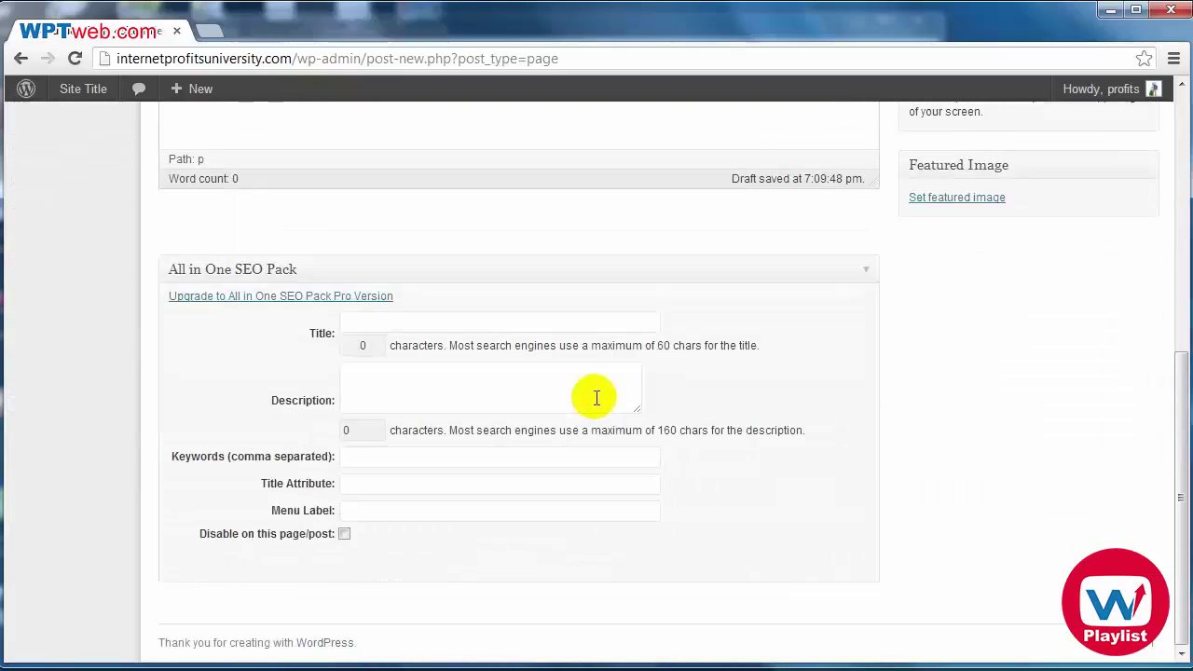
{"action": "left_click", "coordinate": [387, 322]}
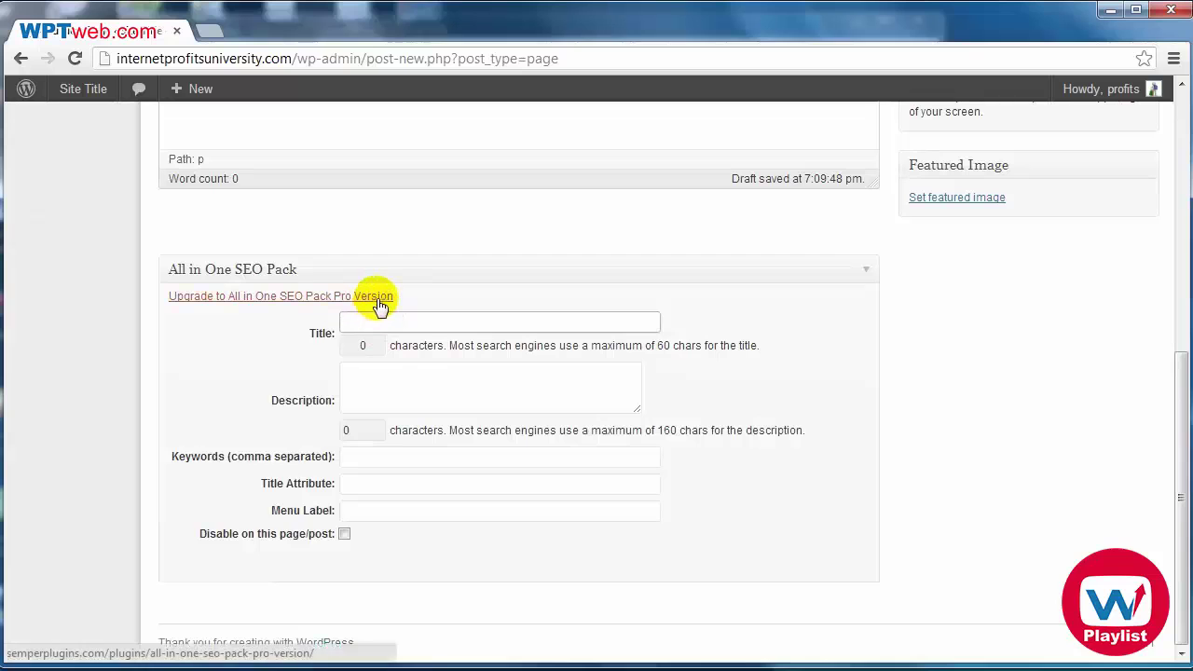
{"action": "scroll", "coordinate": [548, 361], "scroll_direction": "up", "scroll_amount": 4}
{"action": "scroll", "coordinate": [547, 360], "scroll_direction": "up", "scroll_amount": 2}
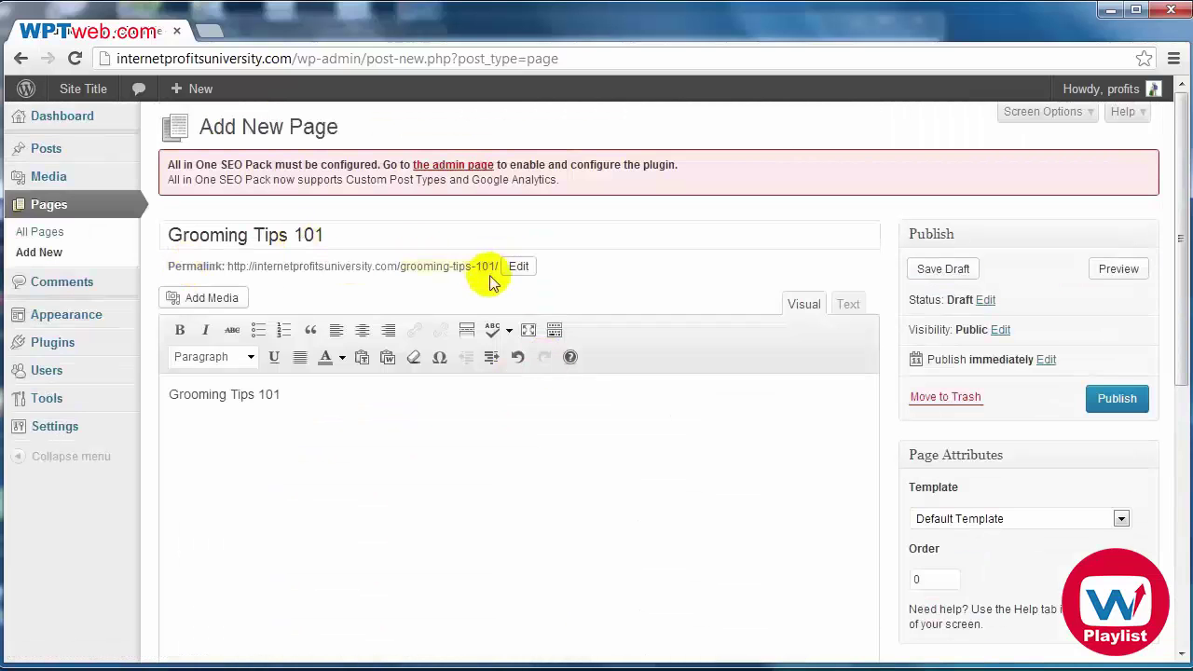
{"action": "scroll", "coordinate": [513, 283], "scroll_direction": "down", "scroll_amount": 4}
{"action": "scroll", "coordinate": [513, 283], "scroll_direction": "down", "scroll_amount": 2}
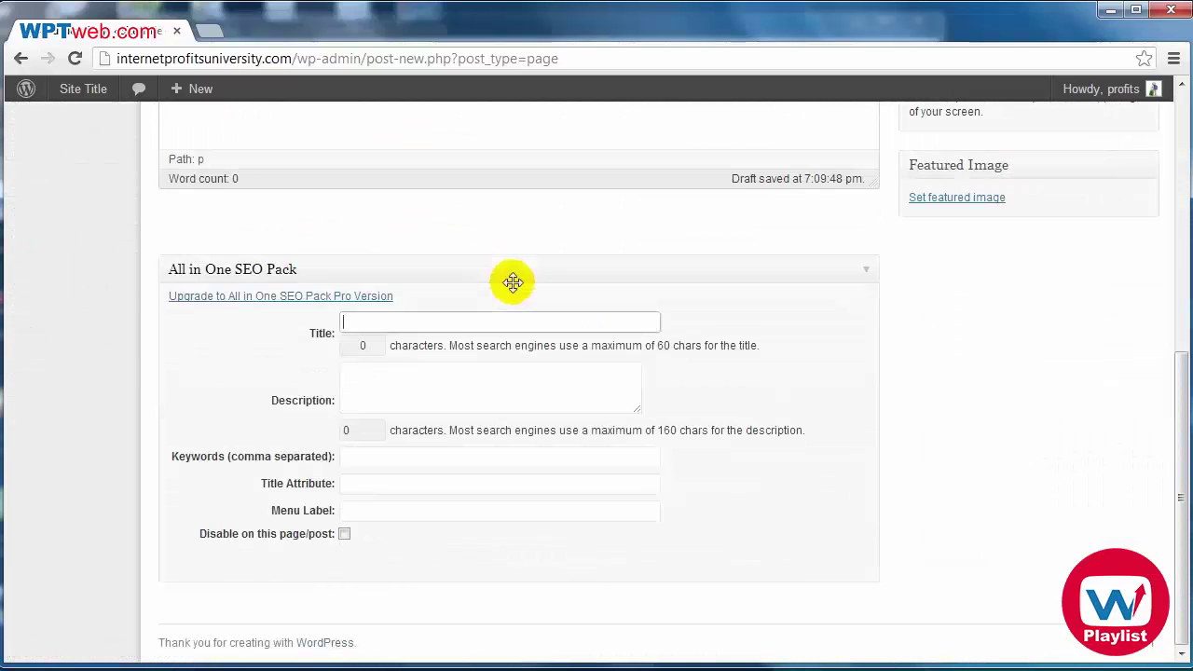
{"action": "left_click", "coordinate": [492, 395]}
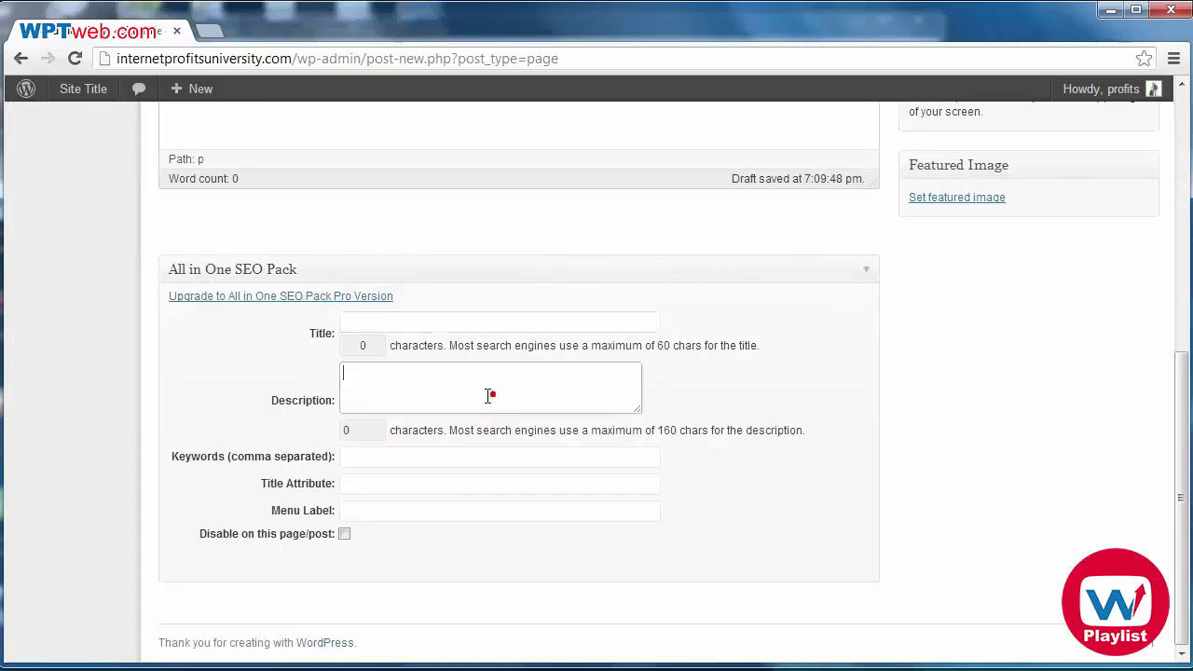
{"action": "left_click", "coordinate": [412, 455]}
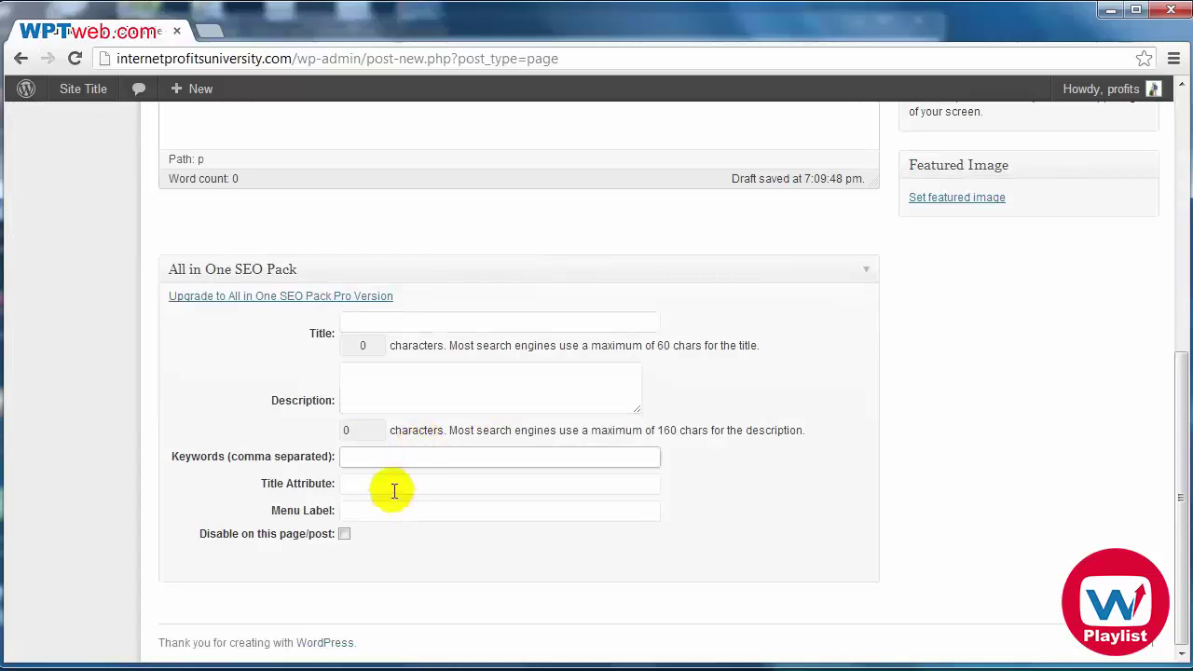
{"action": "left_click", "coordinate": [392, 487]}
{"action": "left_click", "coordinate": [381, 513]}
{"action": "scroll", "coordinate": [825, 490], "scroll_direction": "up", "scroll_amount": 6}
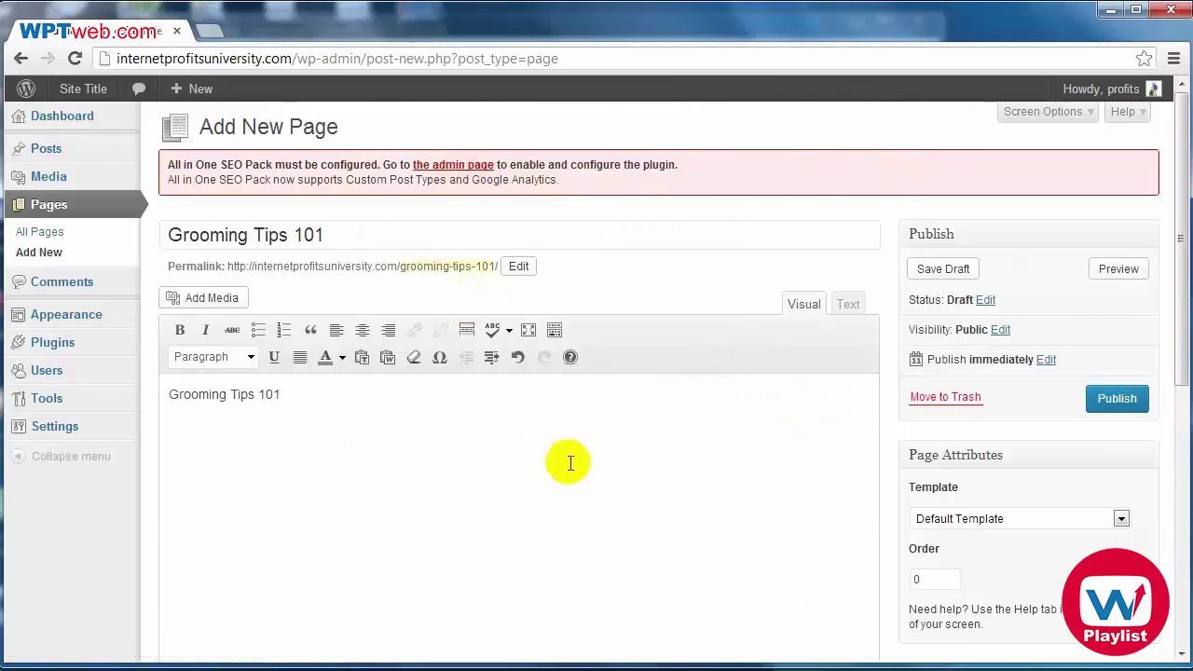
{"action": "left_click", "coordinate": [367, 453]}
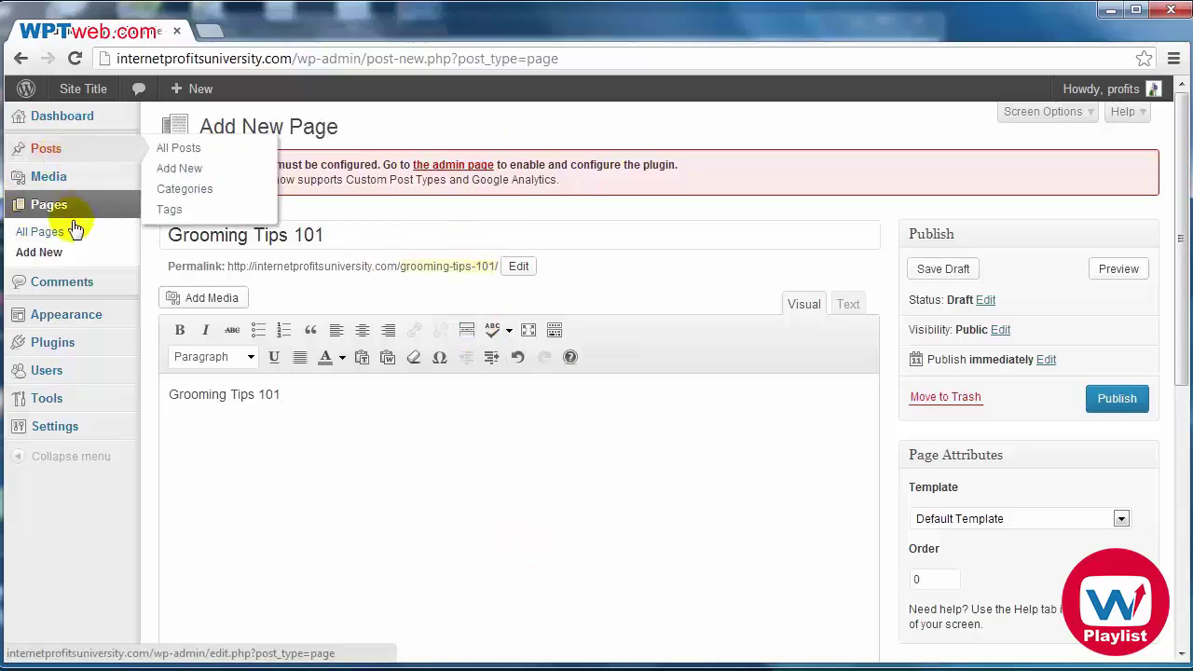
{"action": "left_click", "coordinate": [598, 279]}
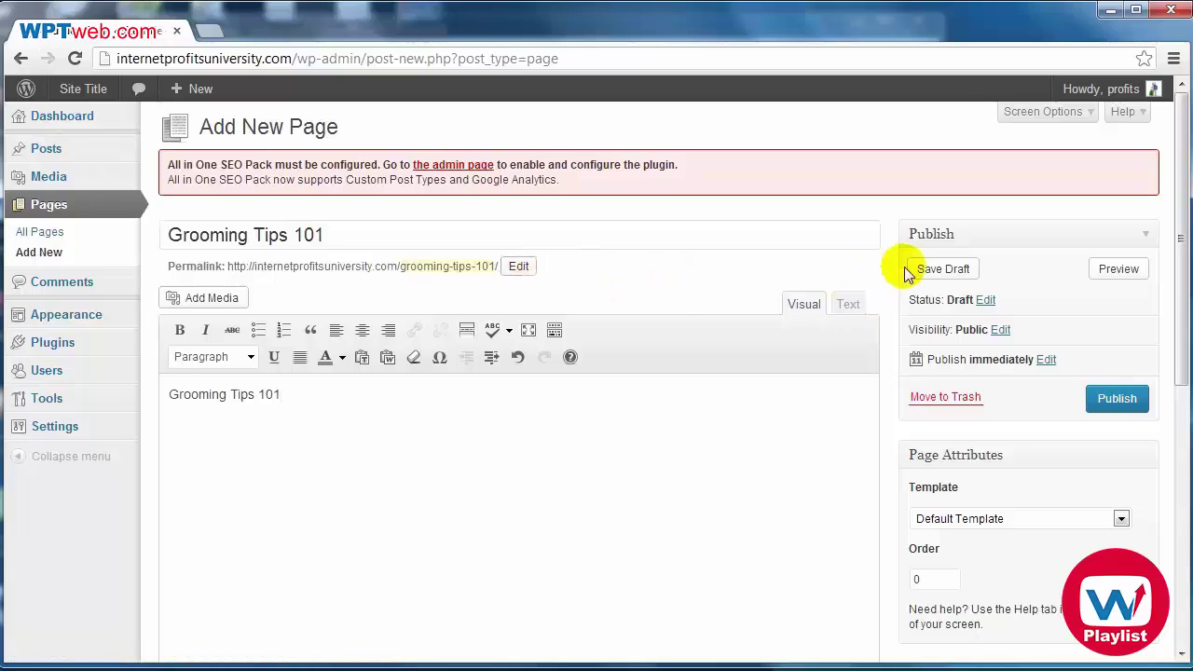